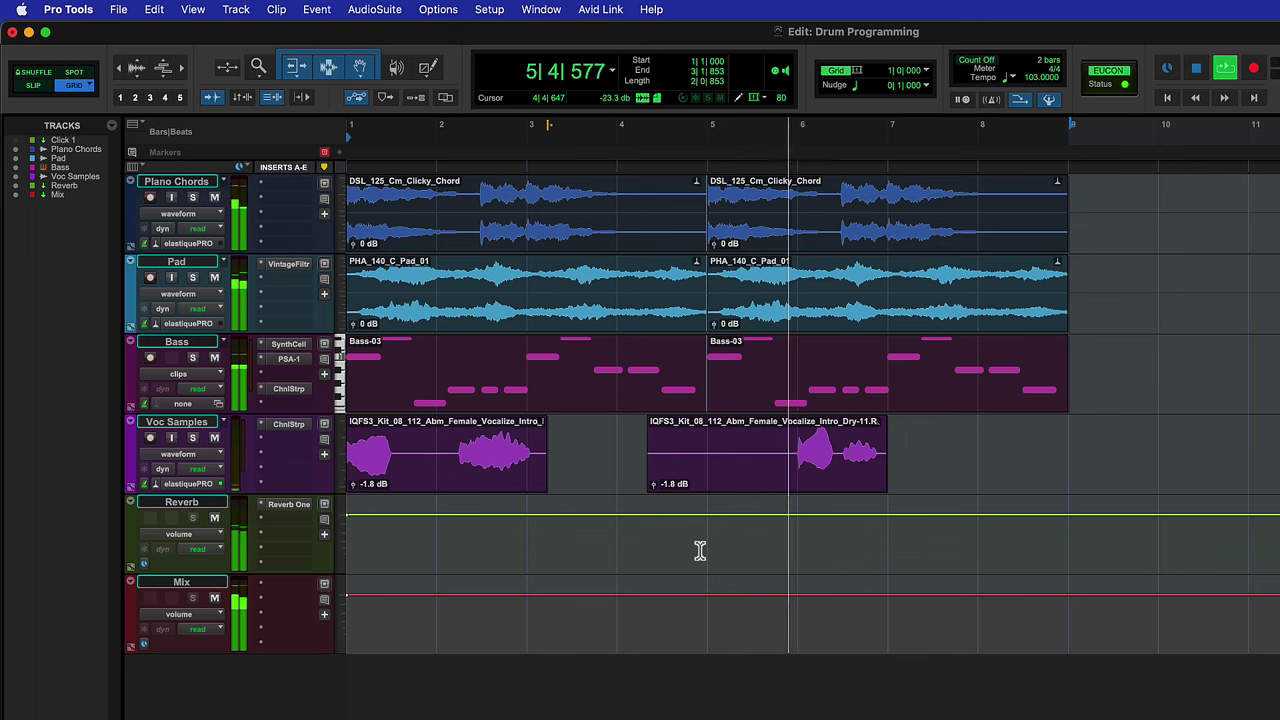
- Create a GrooveCell track from the Avid Virtual Instruments preset and drag it to the top
left_click(238, 10)
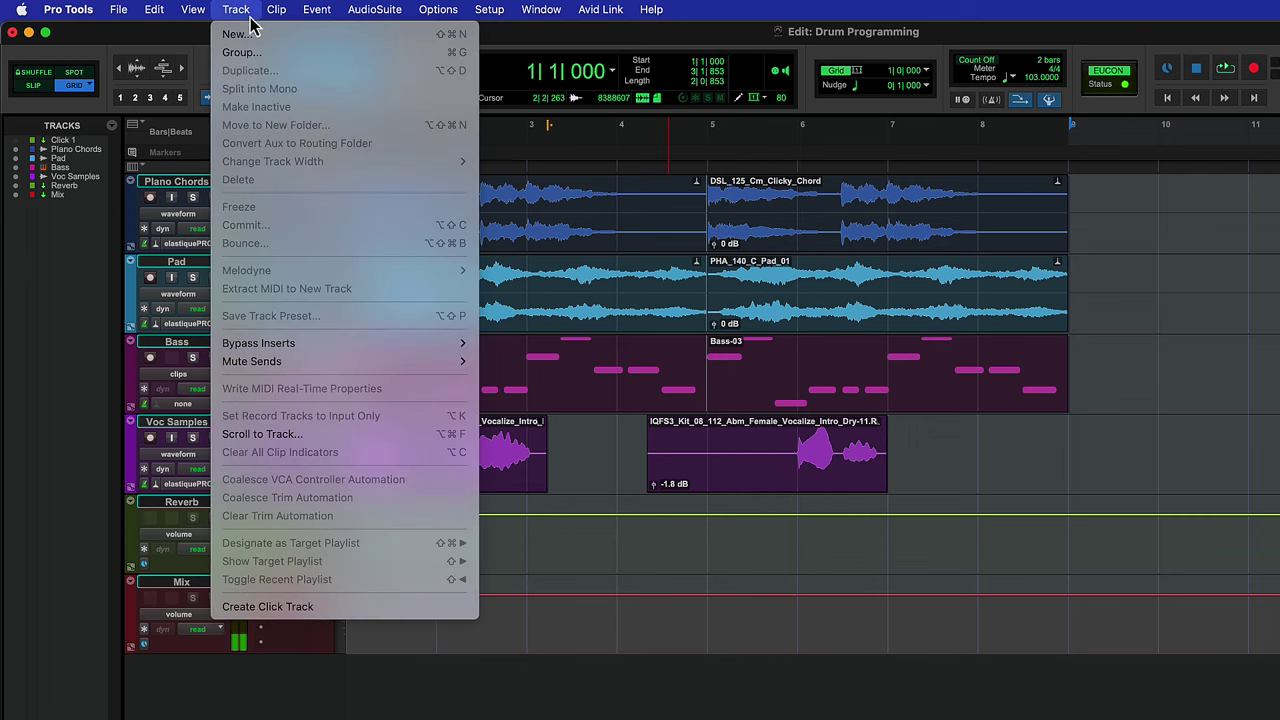
left_click(236, 36)
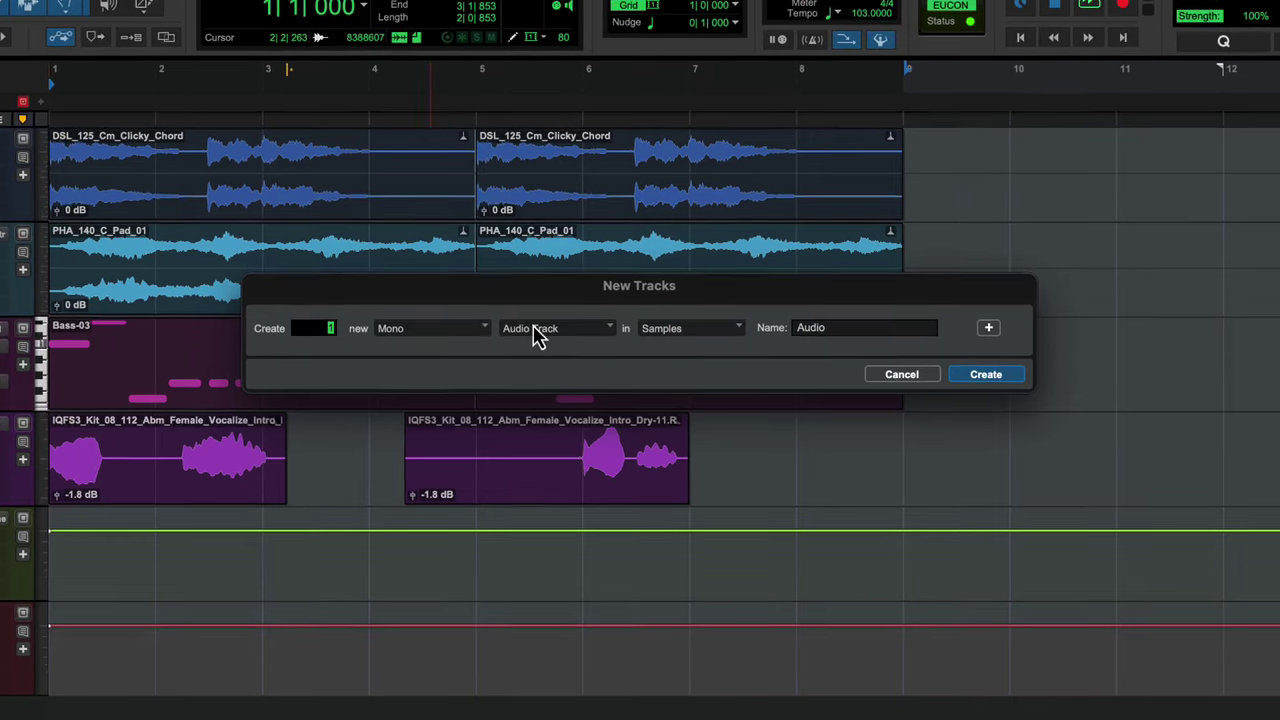
left_click(715, 337)
mouse_move(686, 473)
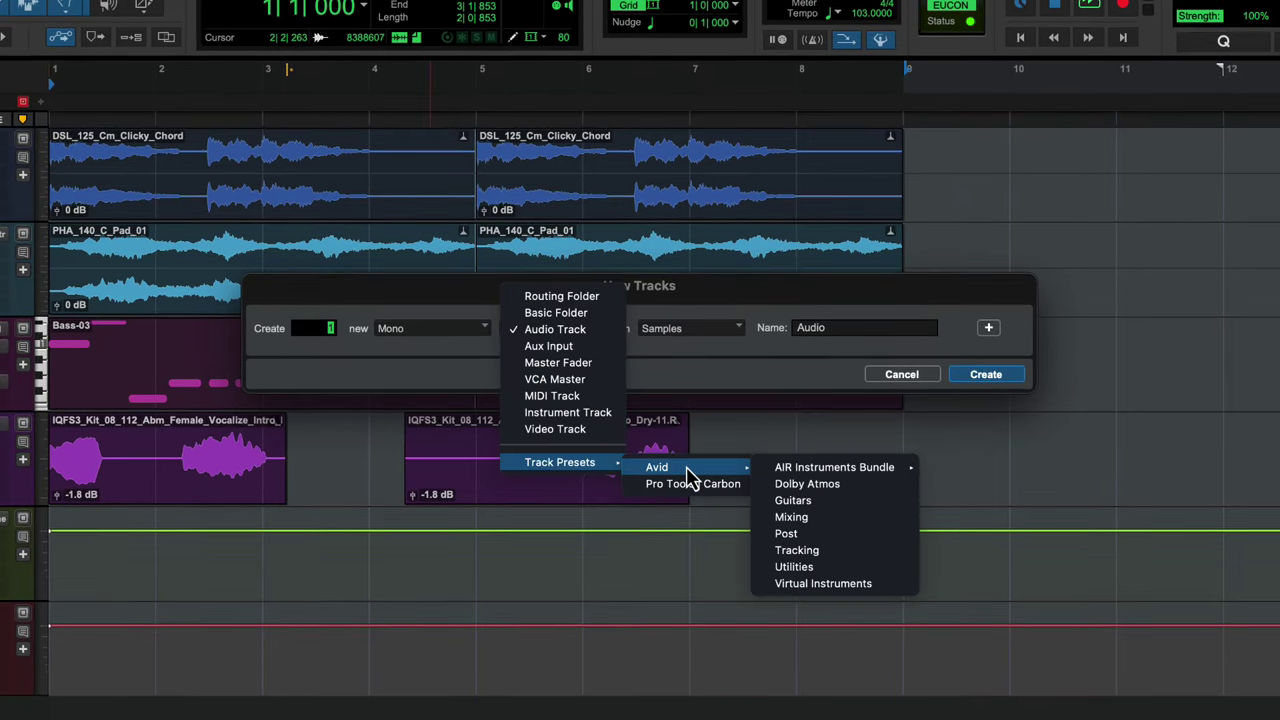
left_click(846, 588)
left_click(683, 333)
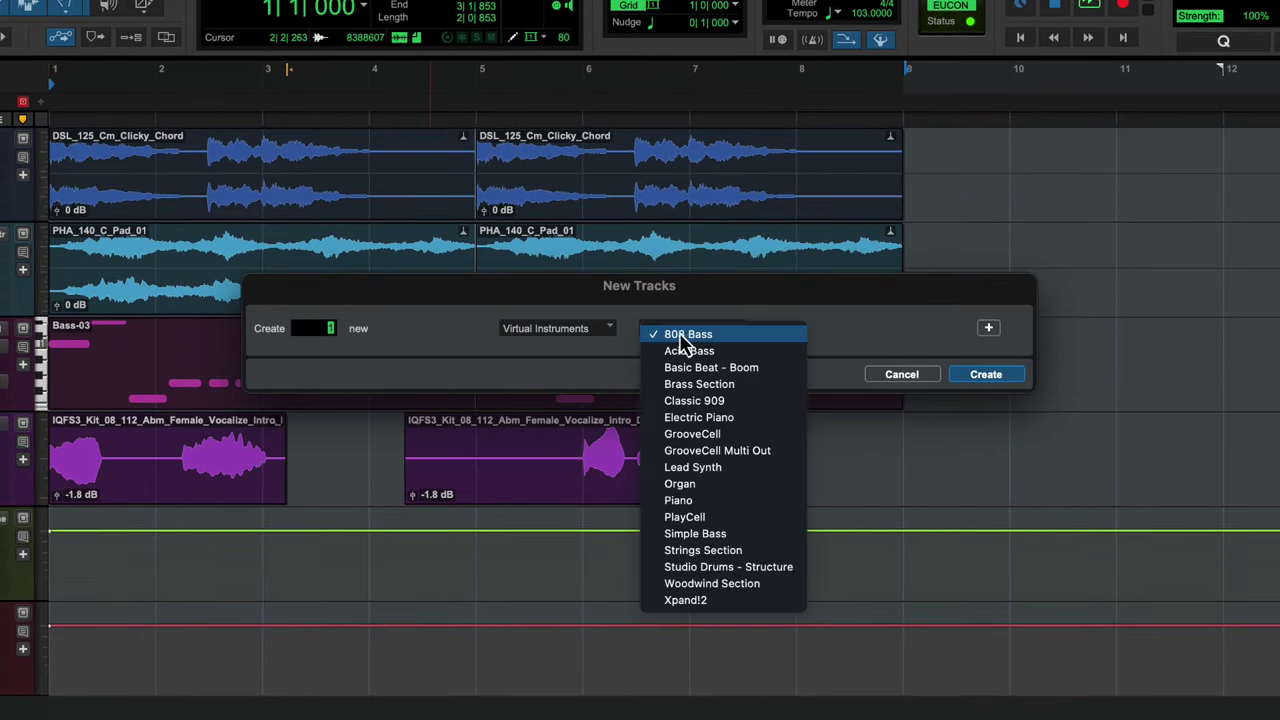
left_click(737, 438)
left_click(987, 376)
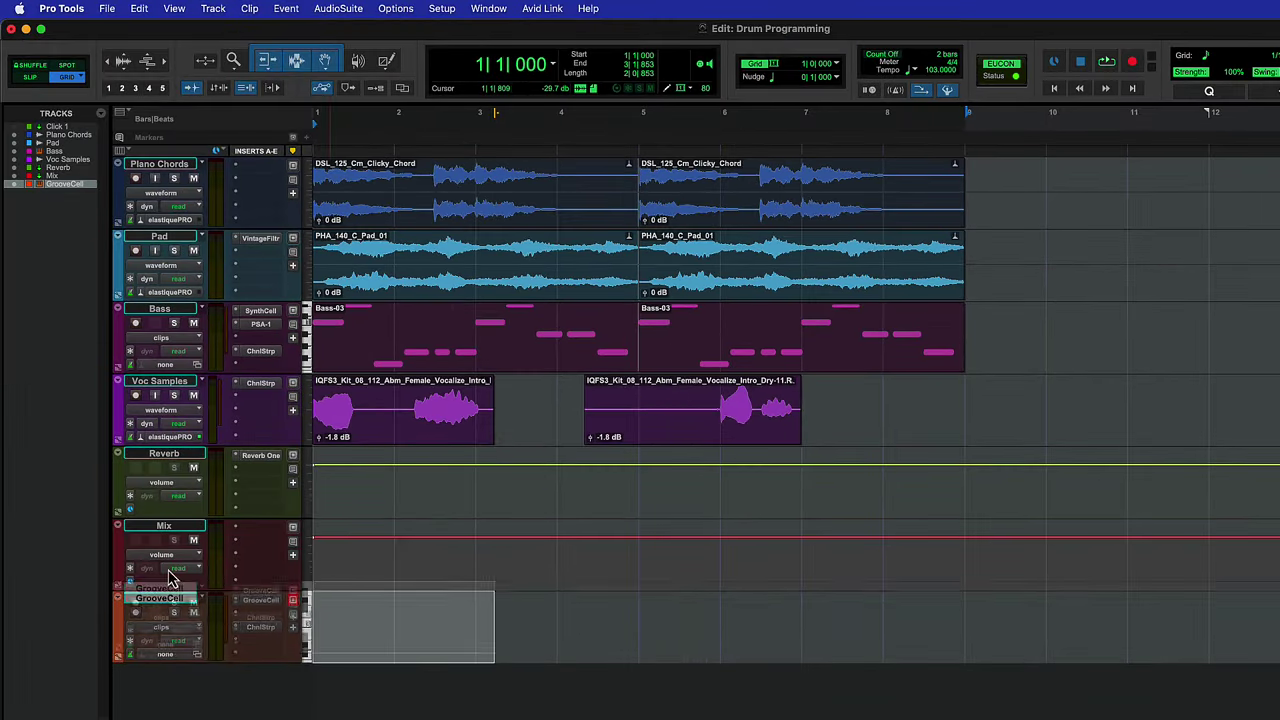
left_click_drag(170, 578, 152, 172)
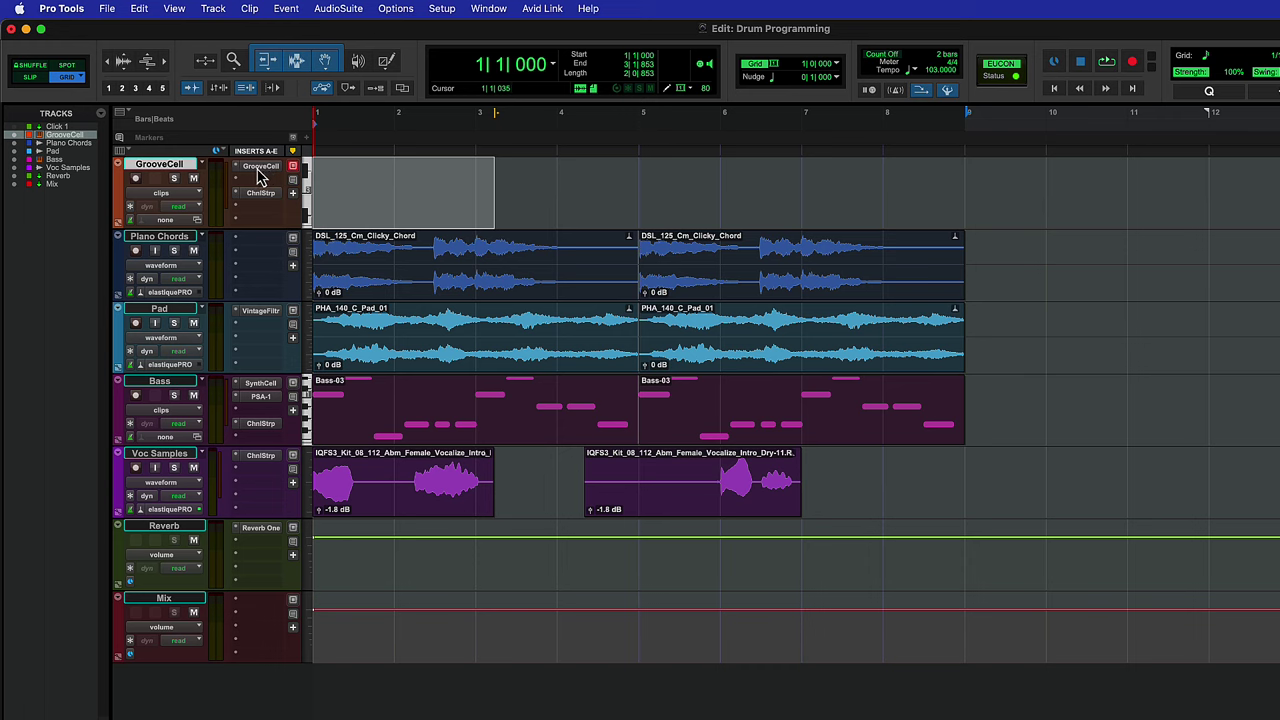
- Open GrooveCell, audition pads 1, 6, 10, 11, 7 and 3, then load the Dancehall New Style 100 kit
left_click(262, 166)
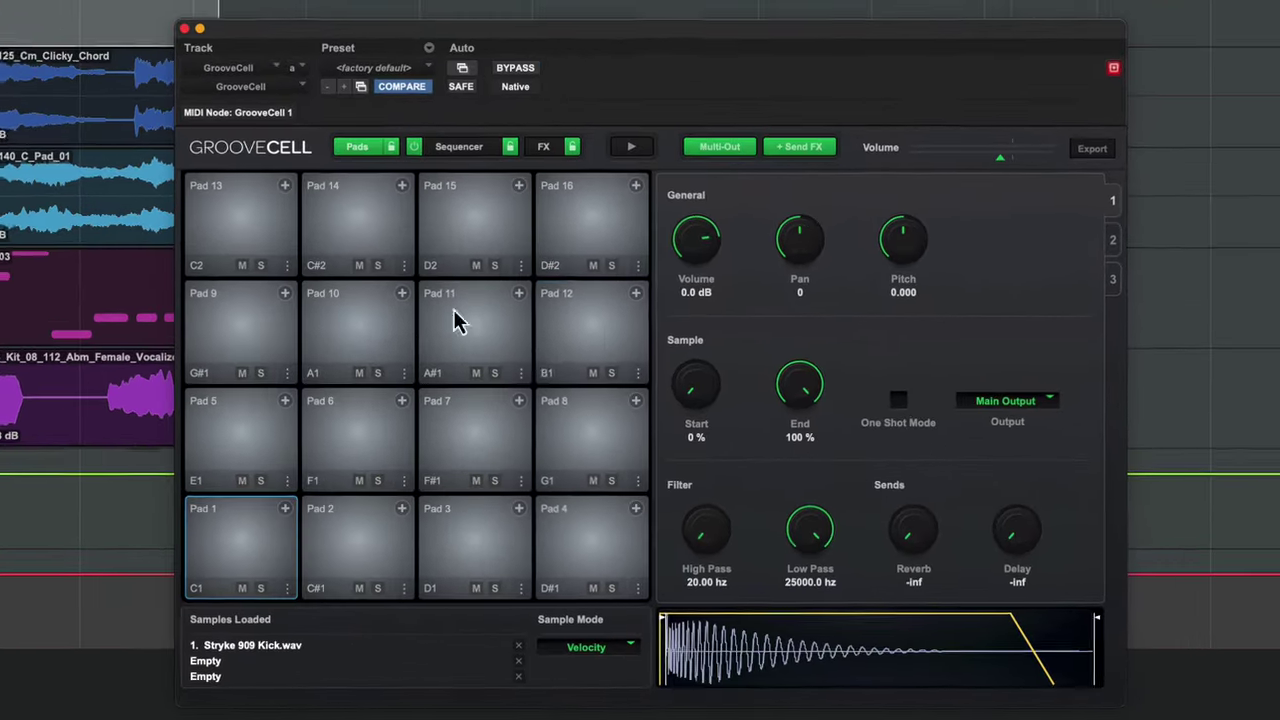
left_click(514, 612)
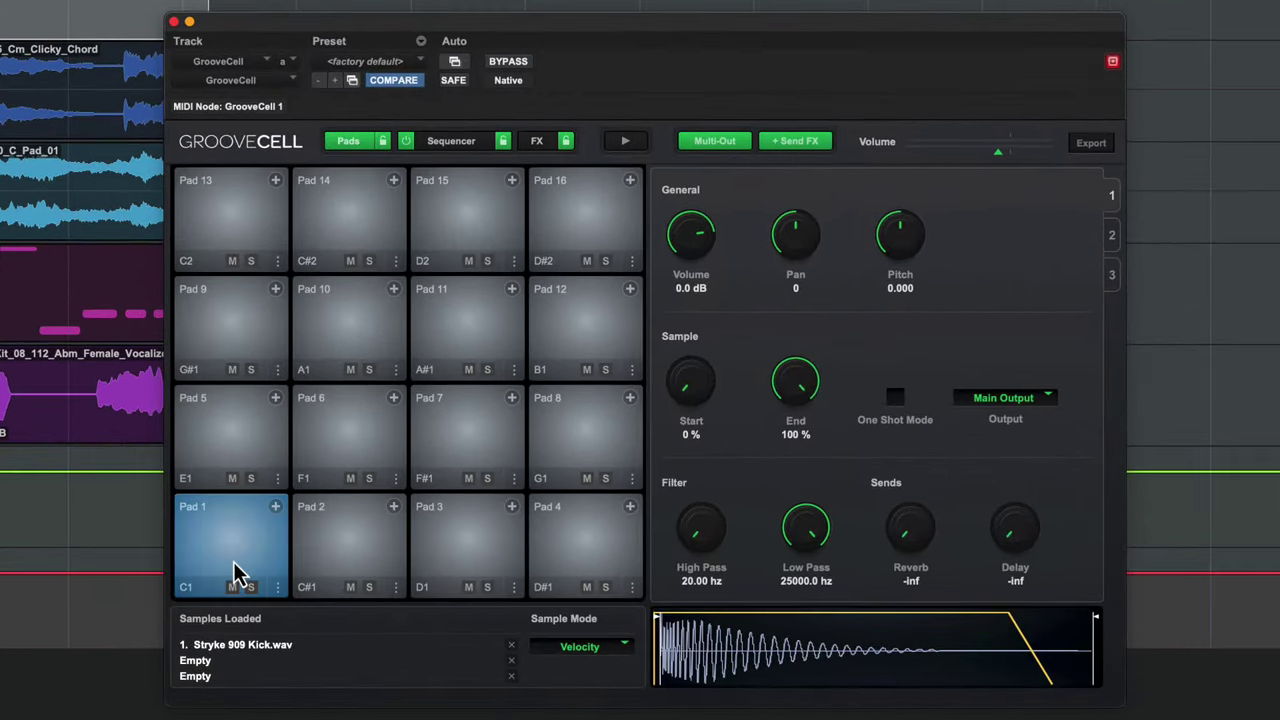
left_click(315, 462)
left_click(325, 350)
left_click(494, 349)
left_click(474, 449)
left_click(476, 556)
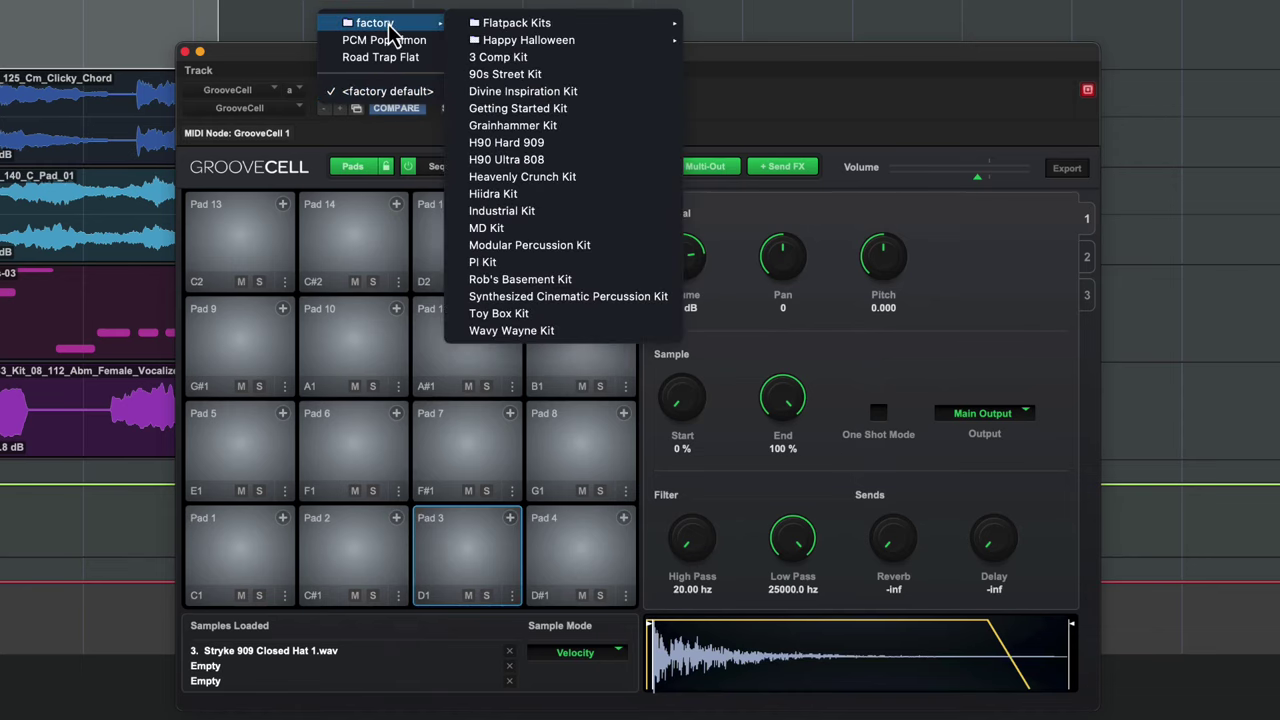
mouse_move(490, 35)
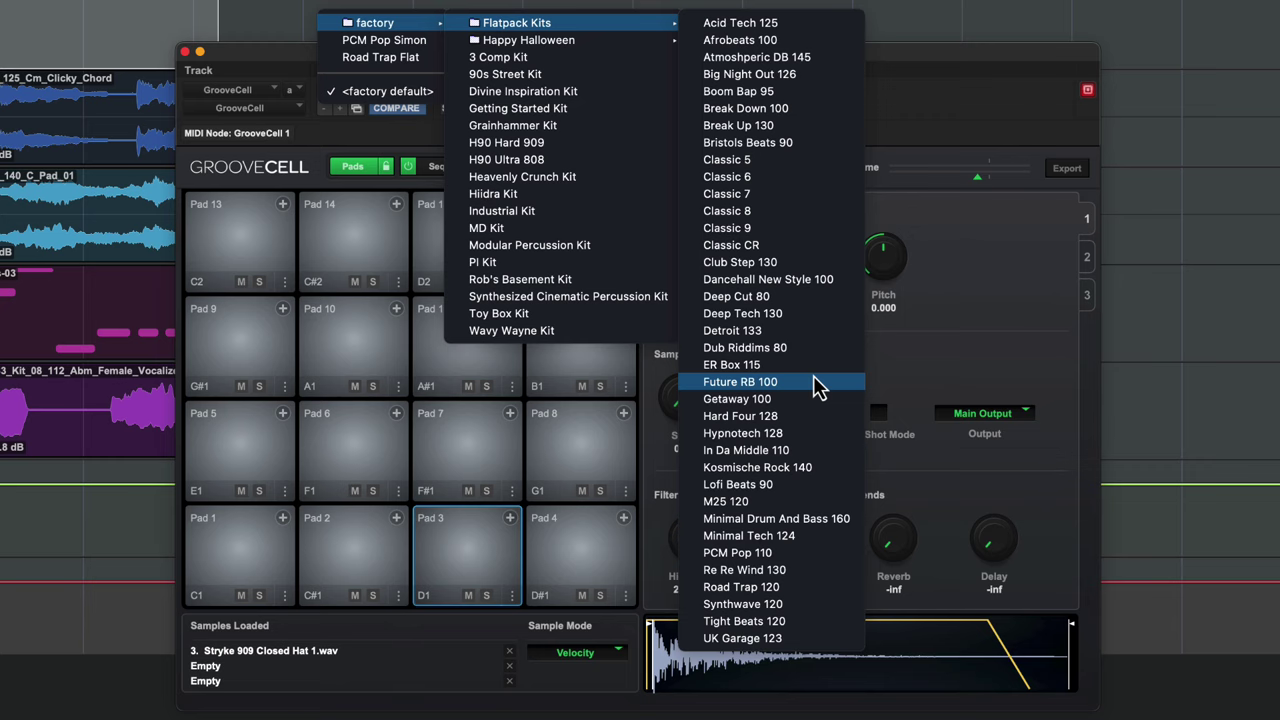
left_click(835, 287)
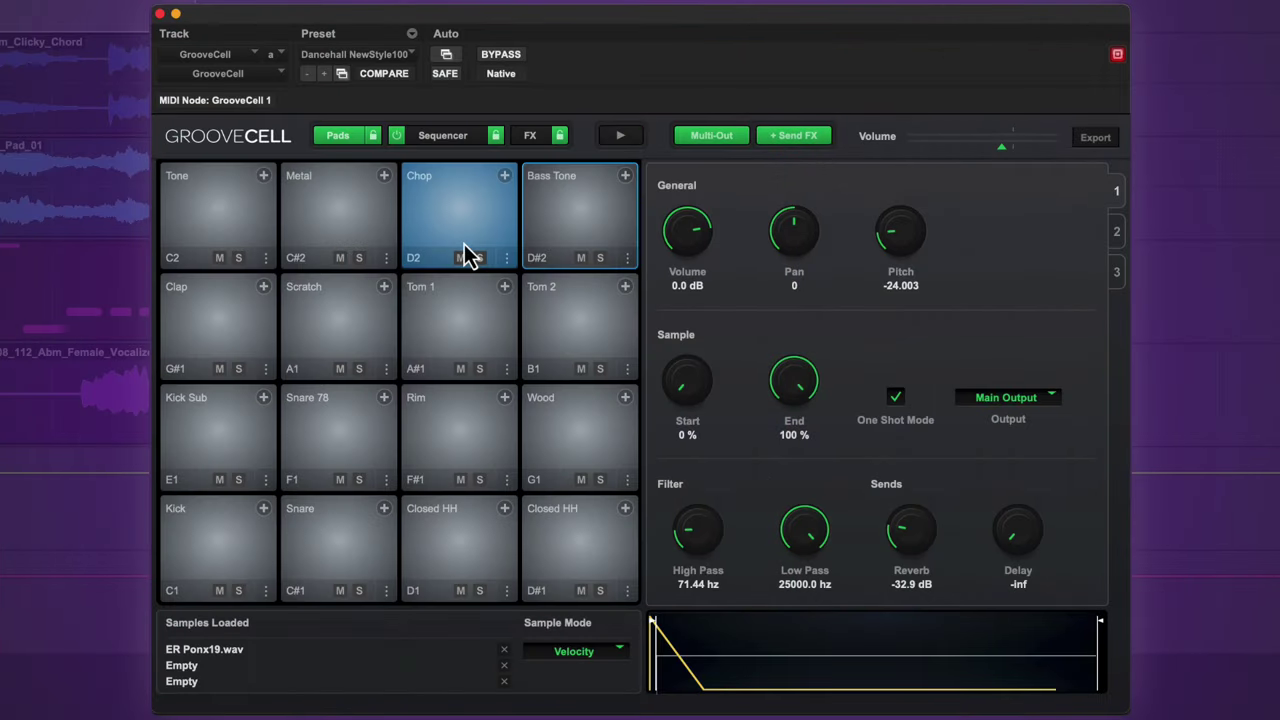
- In the step sequencer, play and stop the pattern, then toggle Pad 6 and Pad 7 steps
left_click(447, 140)
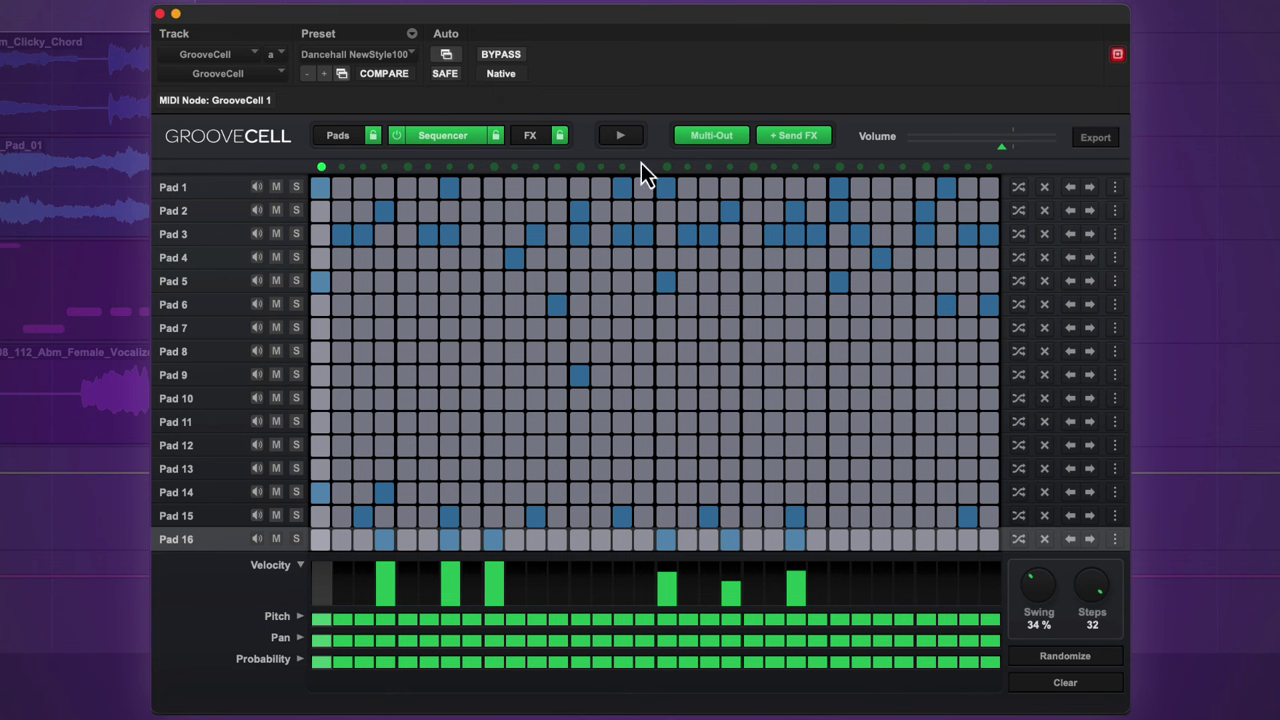
left_click(622, 135)
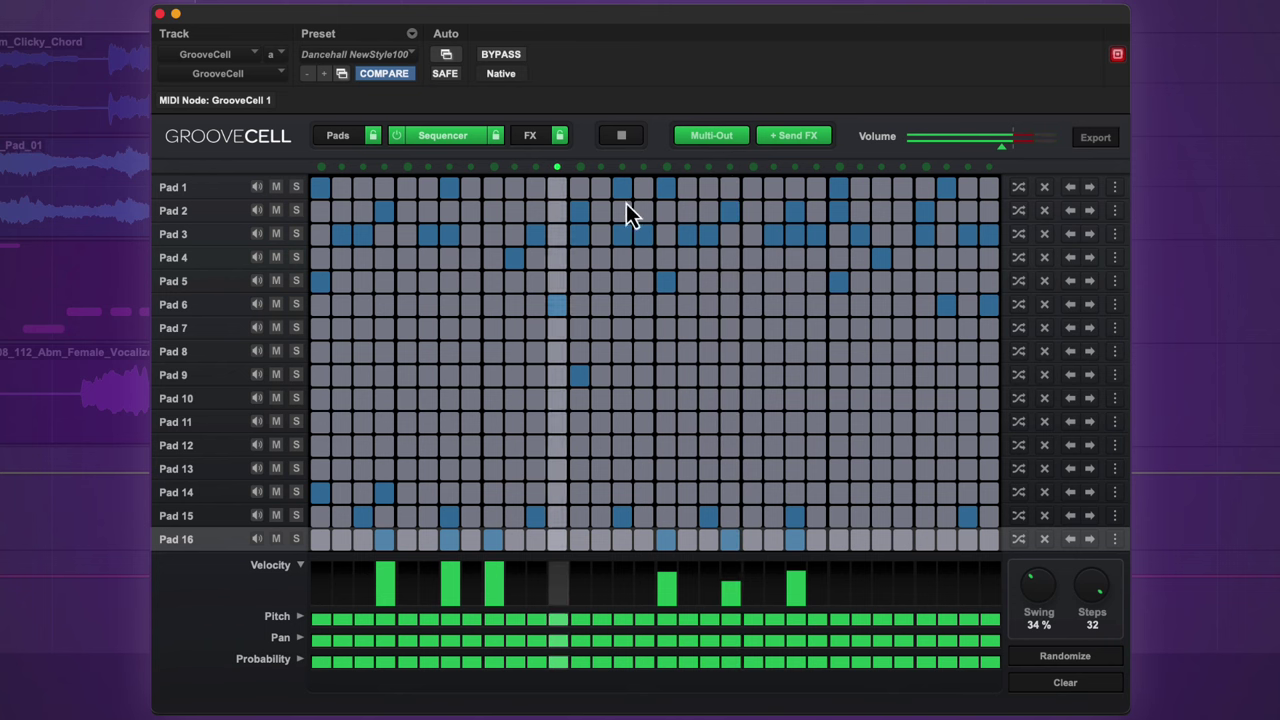
left_click(621, 135)
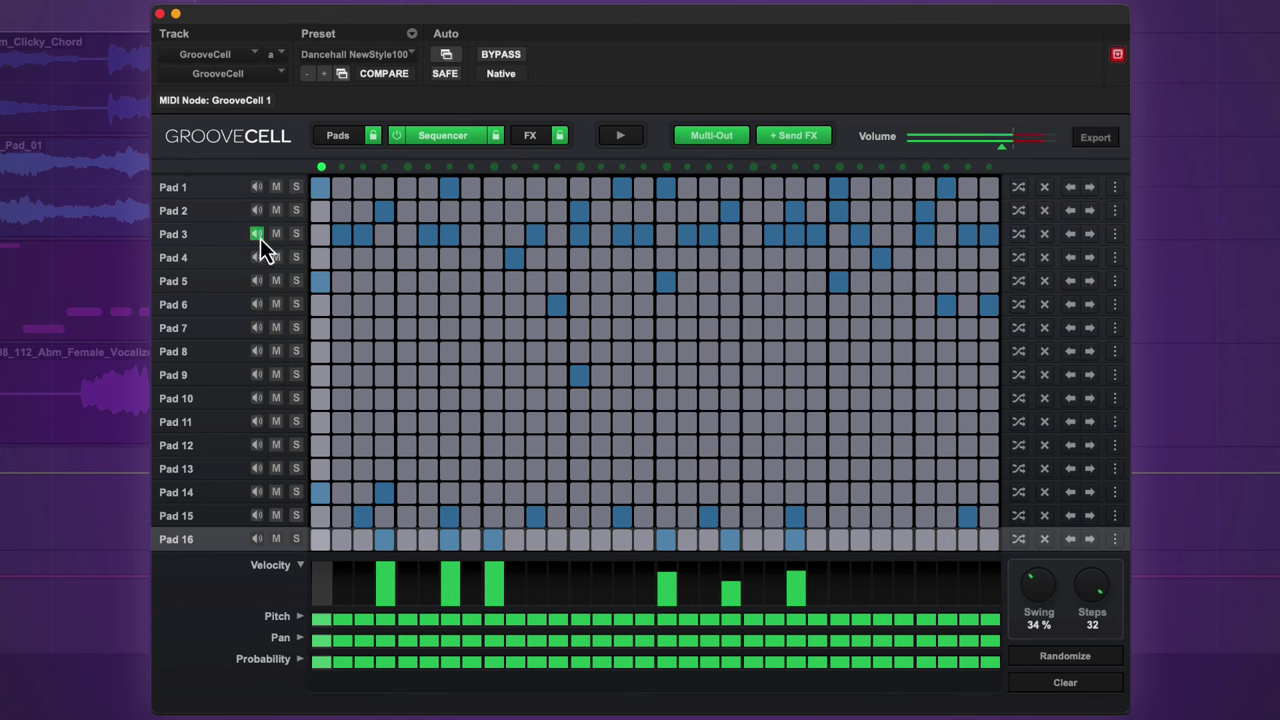
left_click(407, 305)
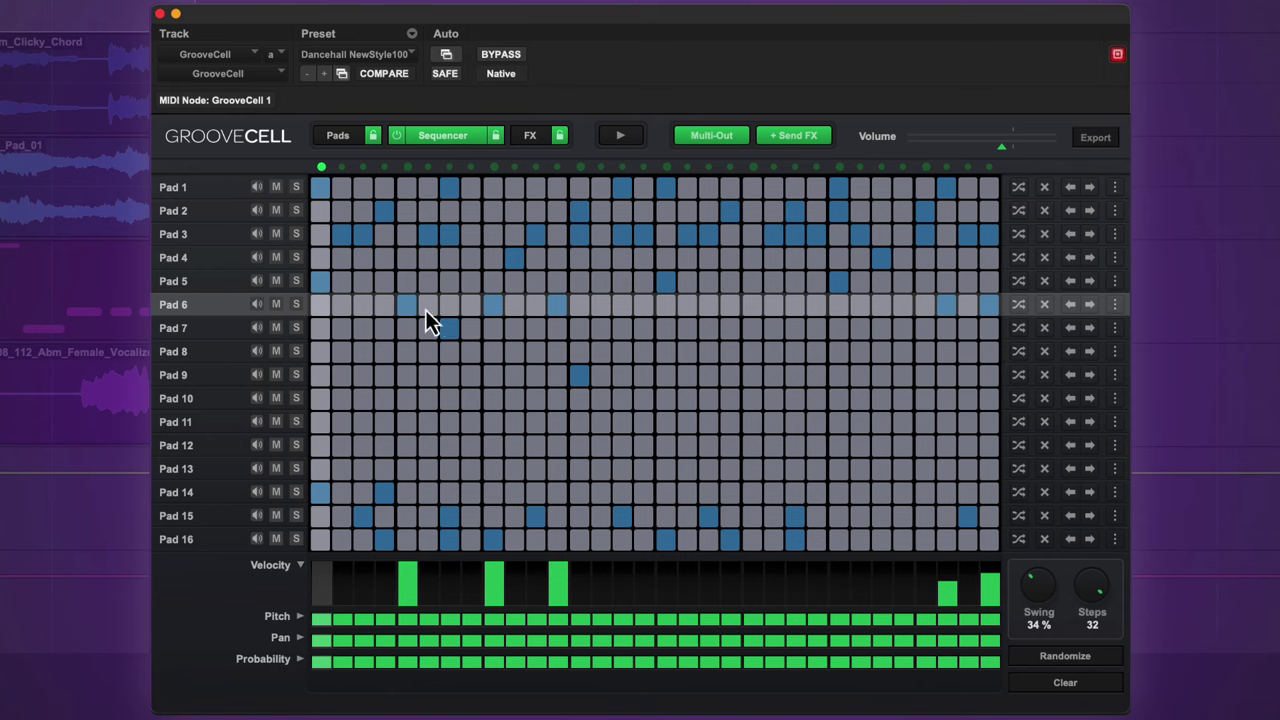
left_click(449, 327)
left_click(493, 305)
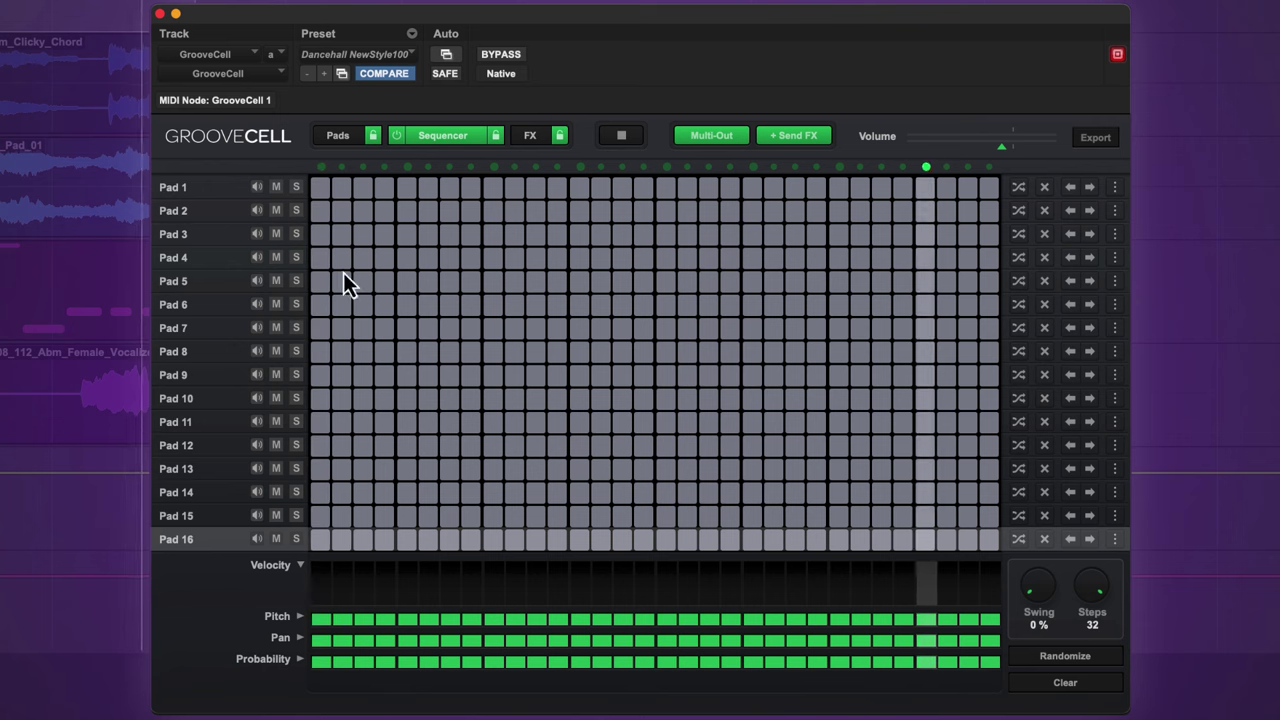
- Audition Pads 1, 2 and 5 to find the kick sound
left_click(257, 281)
left_click(257, 240)
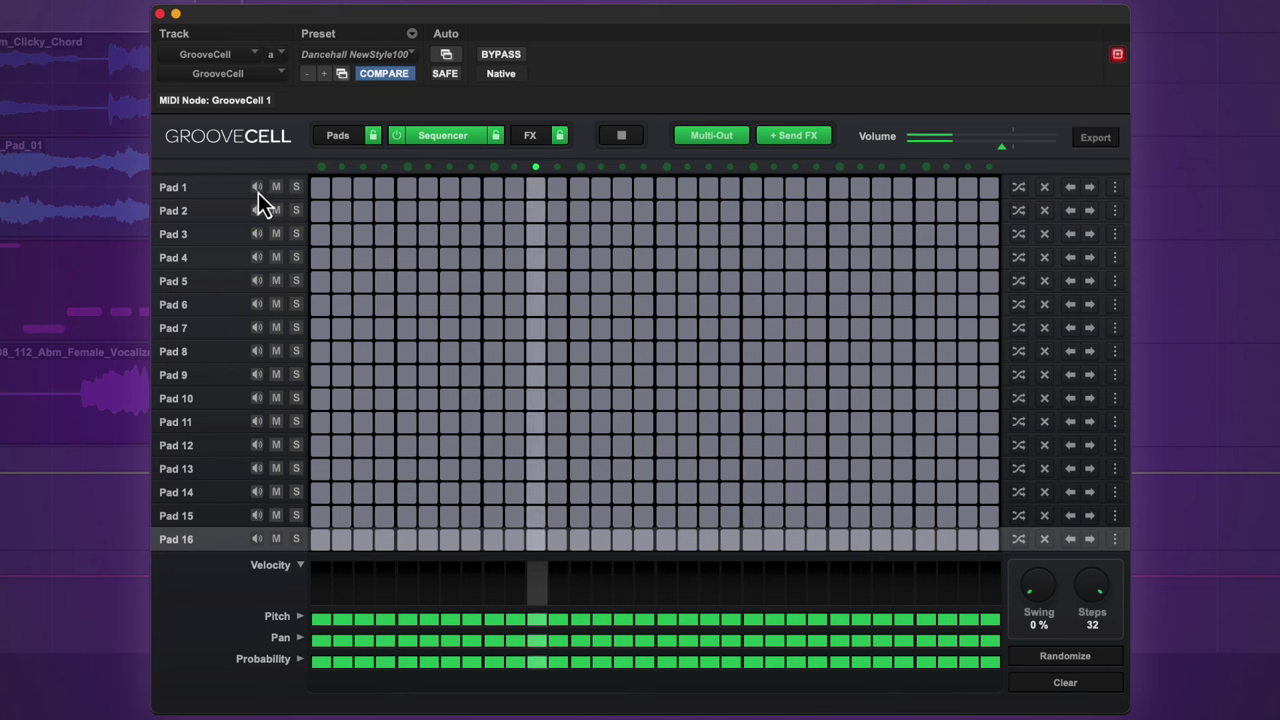
left_click(256, 210)
left_click(256, 281)
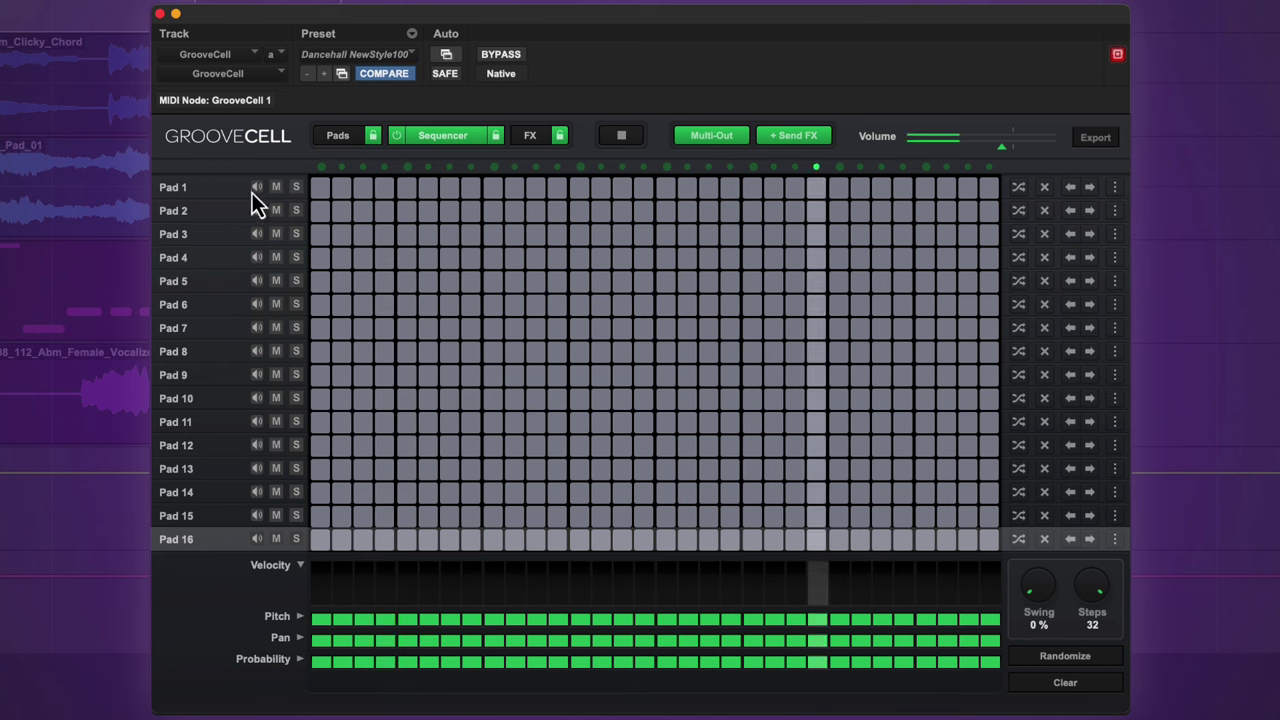
left_click(255, 283)
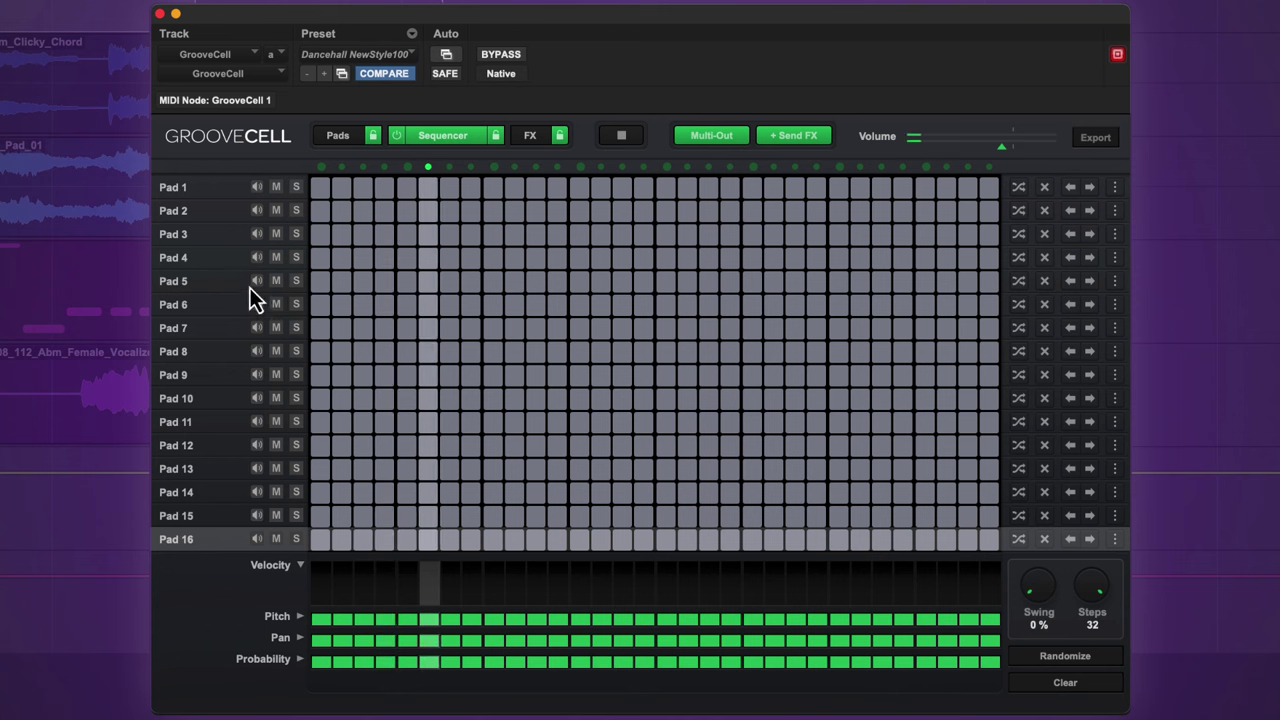
left_click(256, 281)
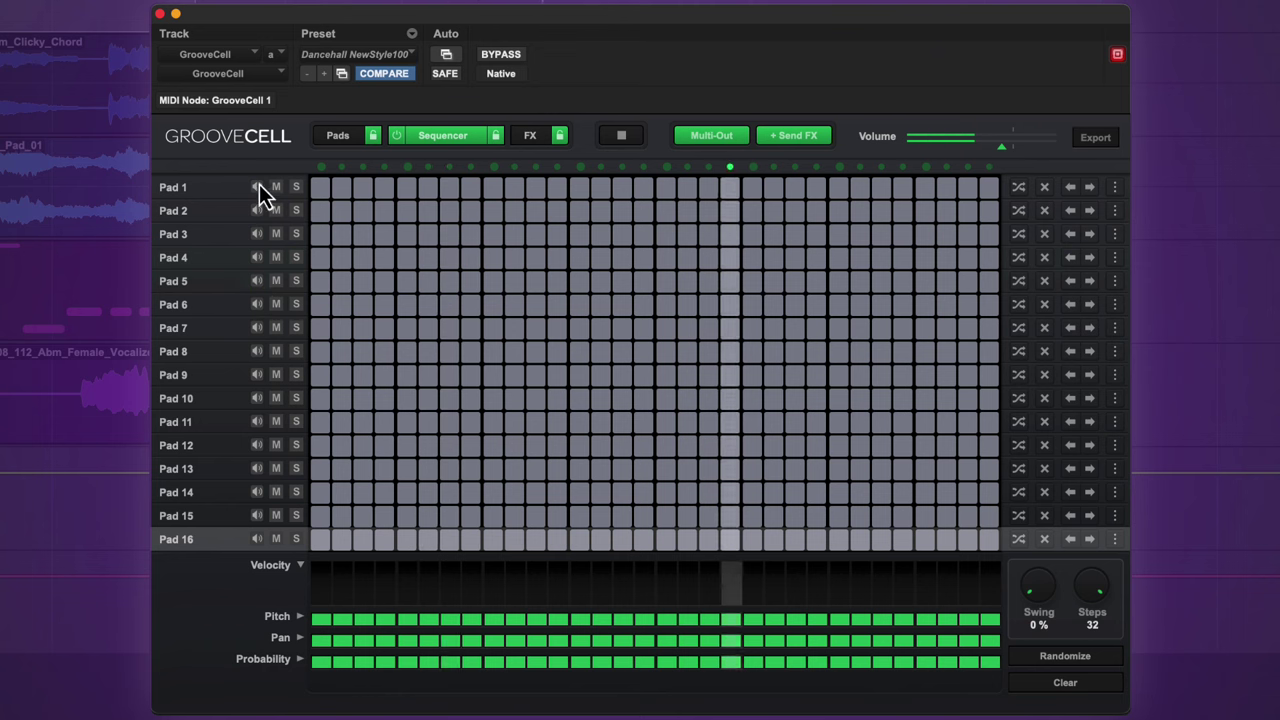
left_click(257, 188)
left_click(257, 281)
- Place Pad 5 kicks on steps 1, 5, 9, 13, 17, 21, 25 and 29
left_click(320, 283)
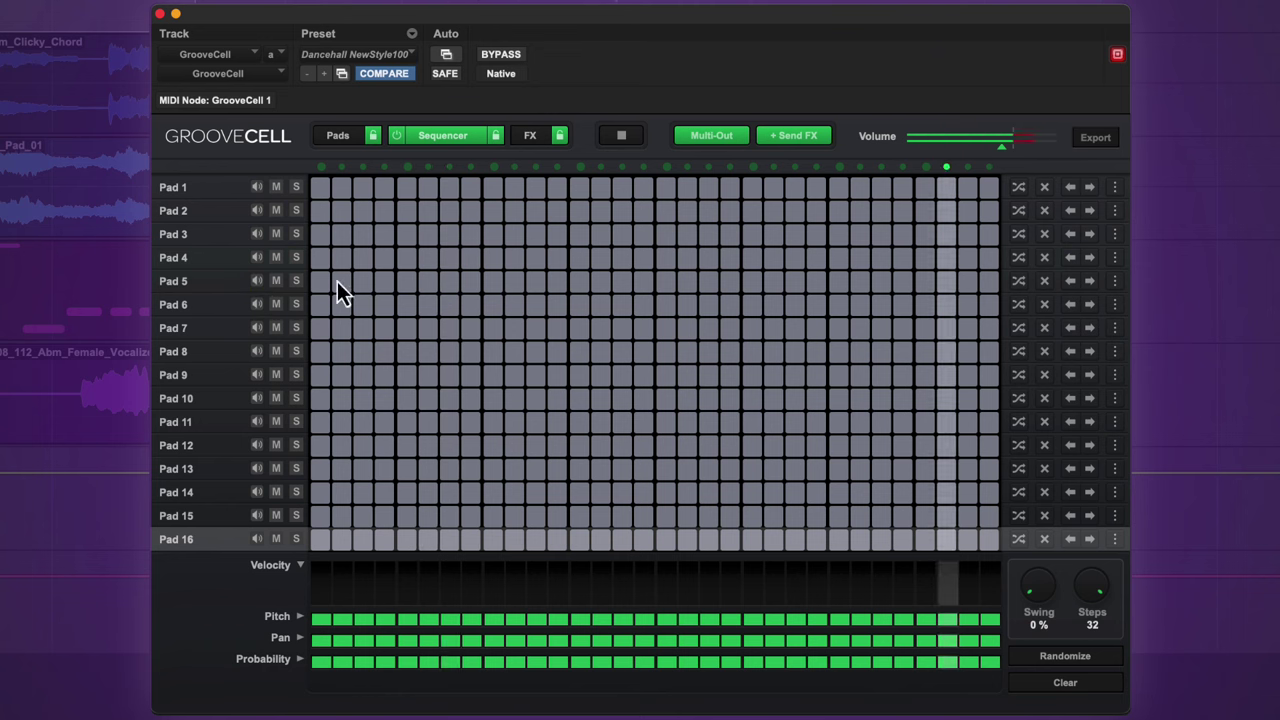
left_click(406, 283)
left_click(492, 283)
left_click(579, 283)
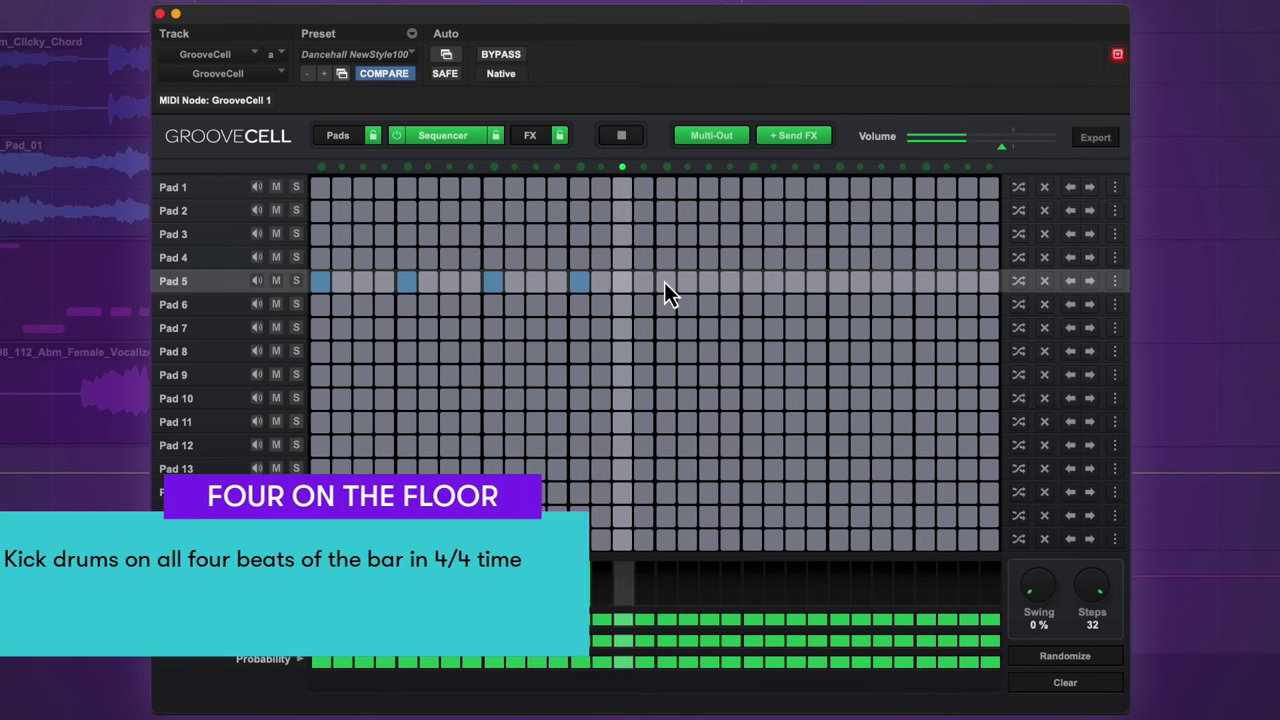
left_click(665, 283)
left_click(751, 283)
left_click(838, 283)
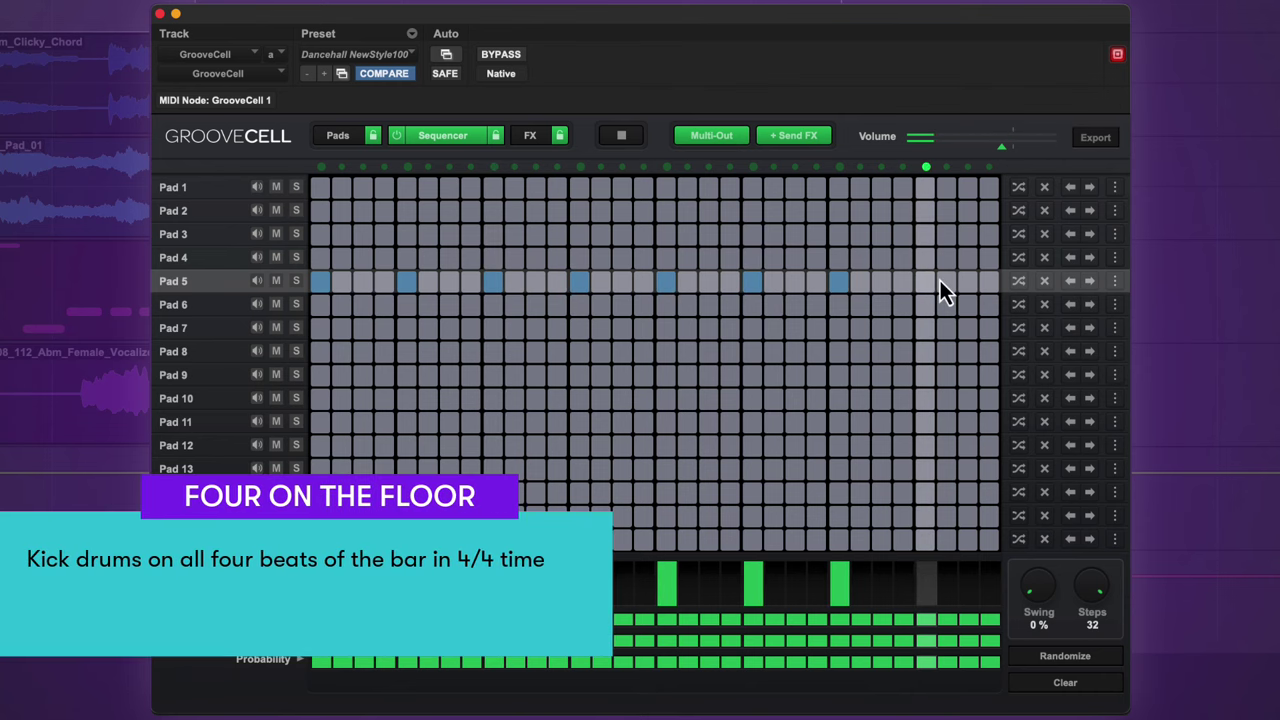
left_click(927, 283)
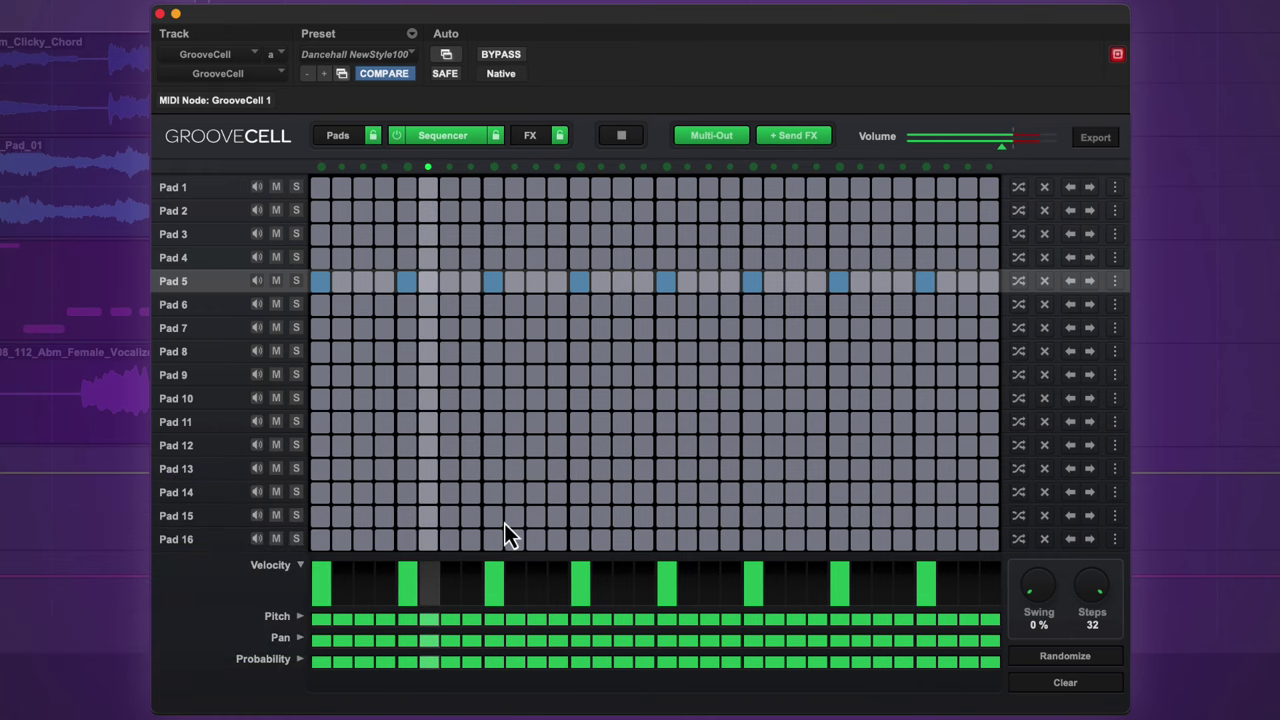
- Audition Pads 14 to 16 and add Pad 16 hits on steps 15 and 32
left_click(253, 539)
left_click(258, 516)
left_click(256, 492)
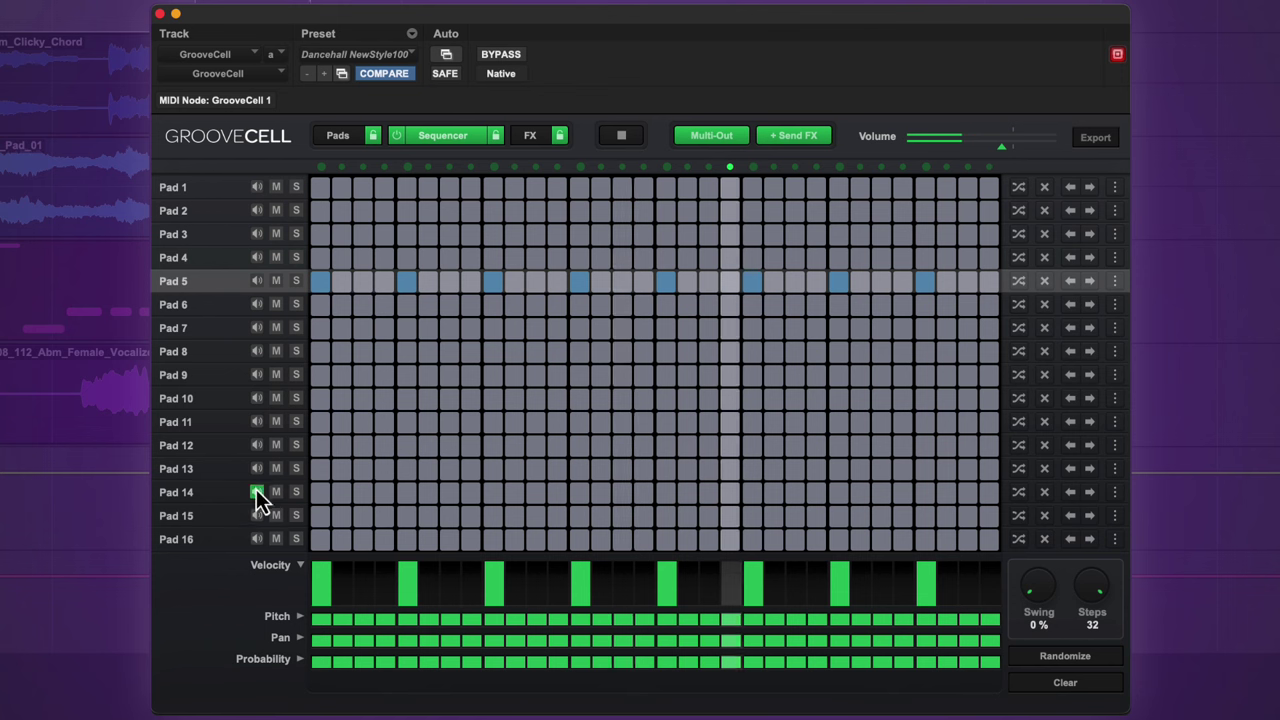
left_click(257, 539)
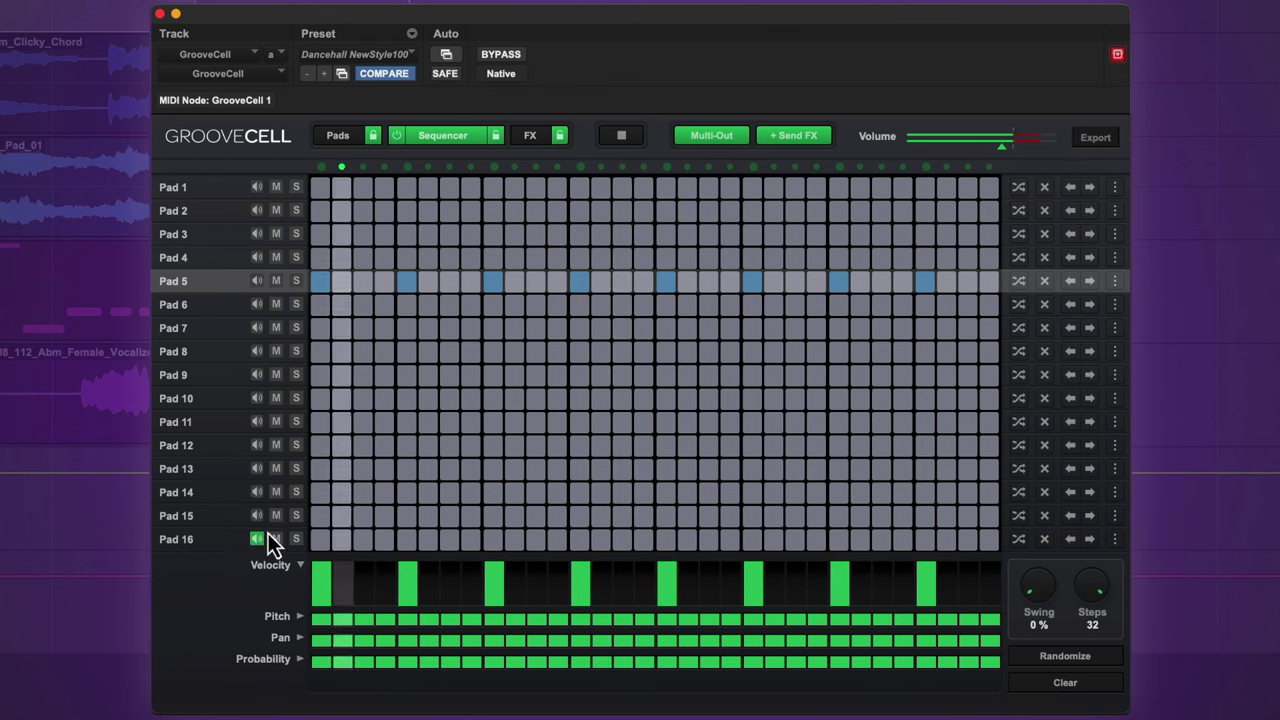
left_click(620, 542)
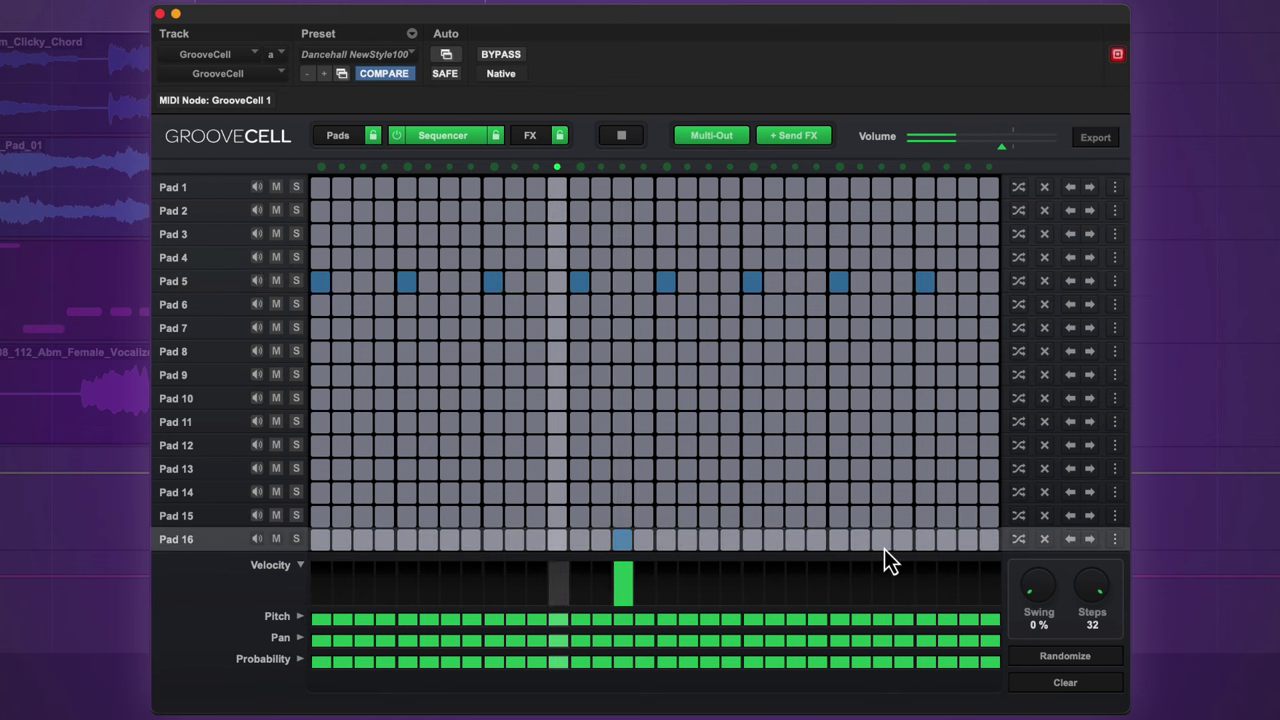
left_click(986, 539)
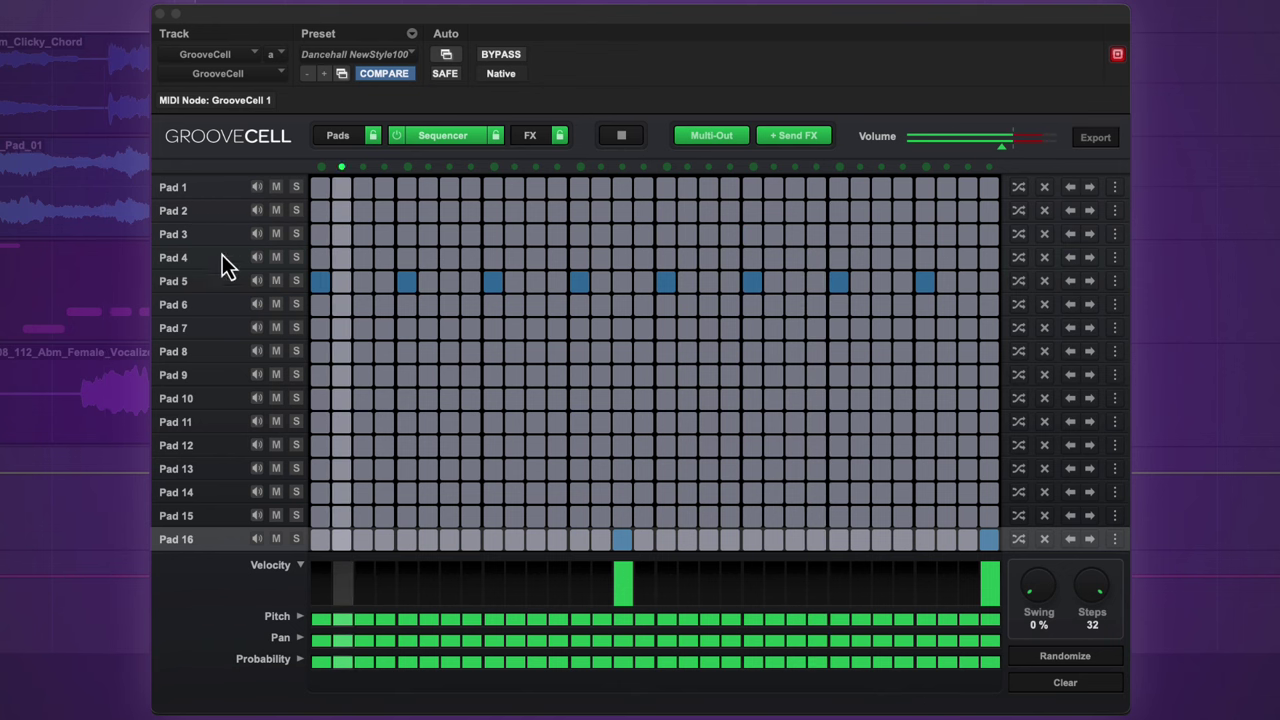
- Audition Pad 3 and add its hits every fourth step from step 3 to step 31
left_click(257, 236)
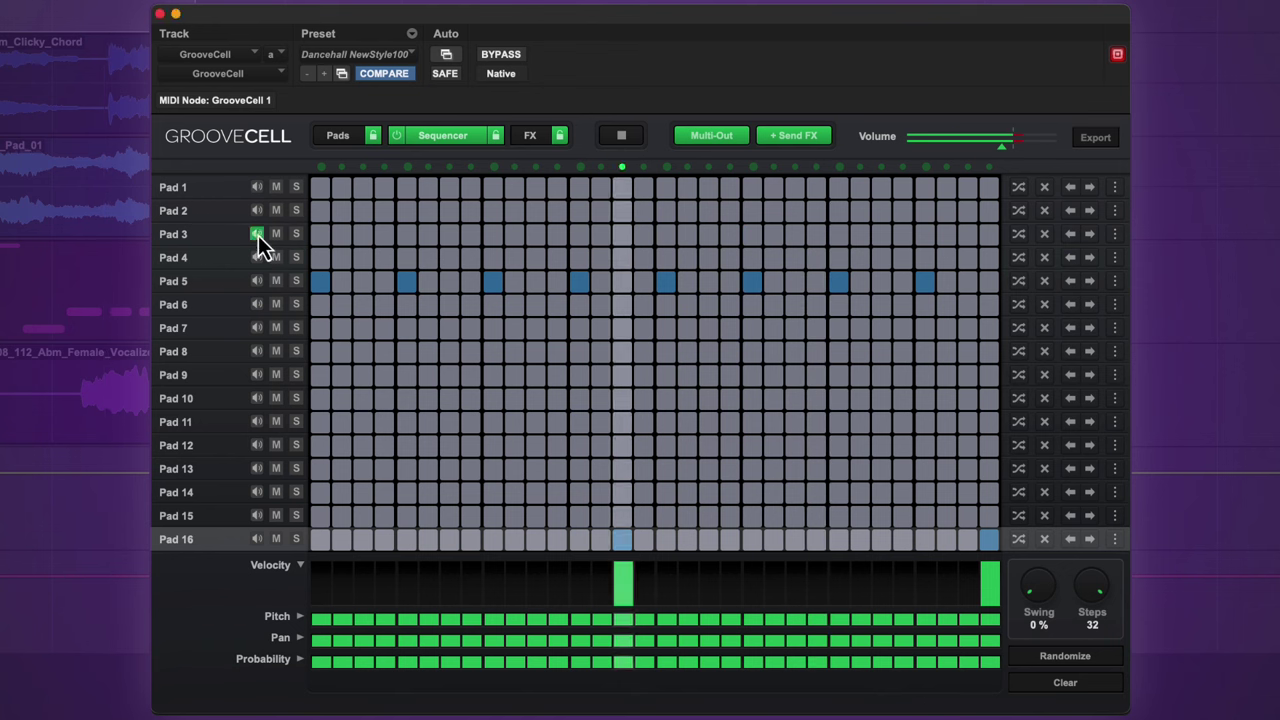
left_click(366, 236)
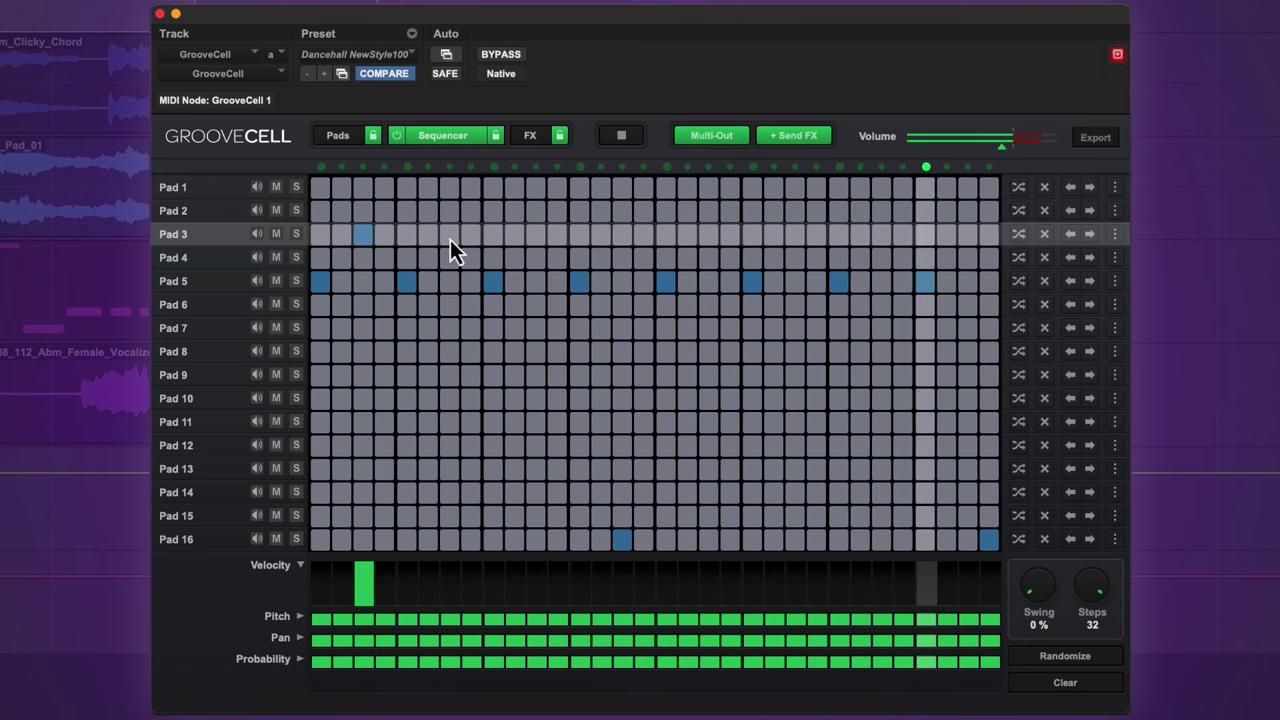
left_click(450, 236)
left_click(536, 236)
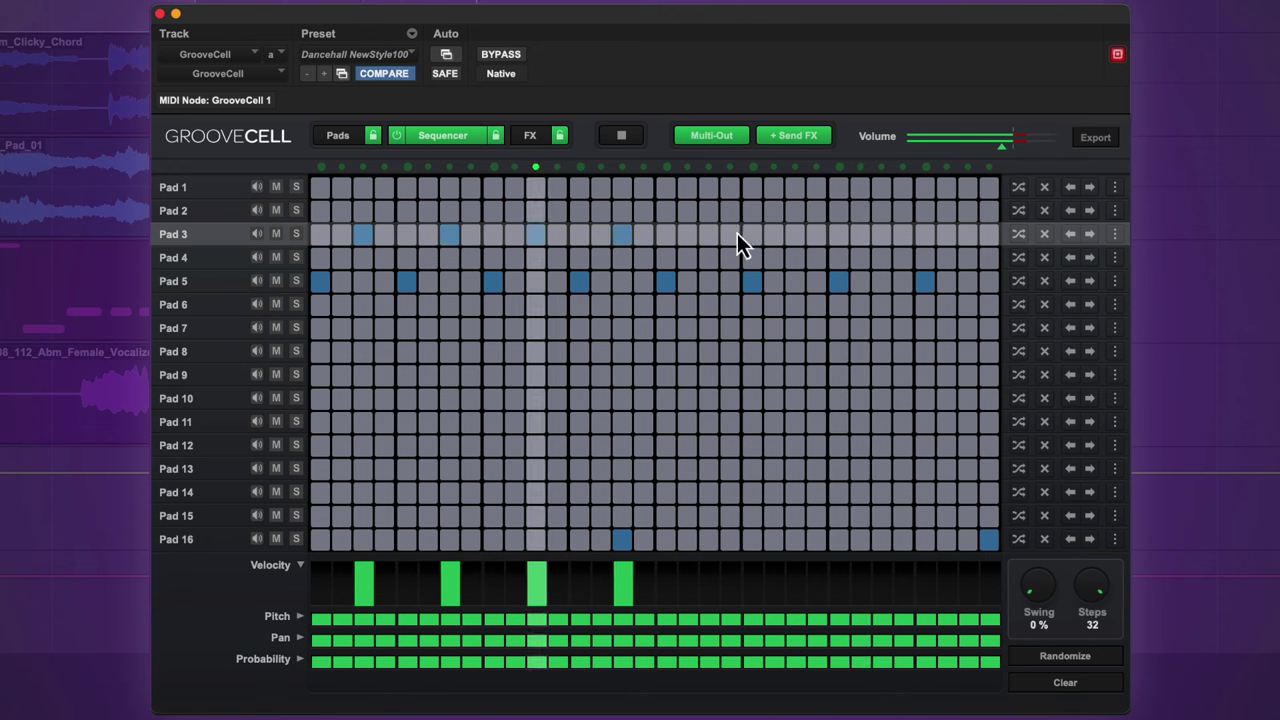
left_click(708, 234)
left_click(794, 234)
left_click(880, 234)
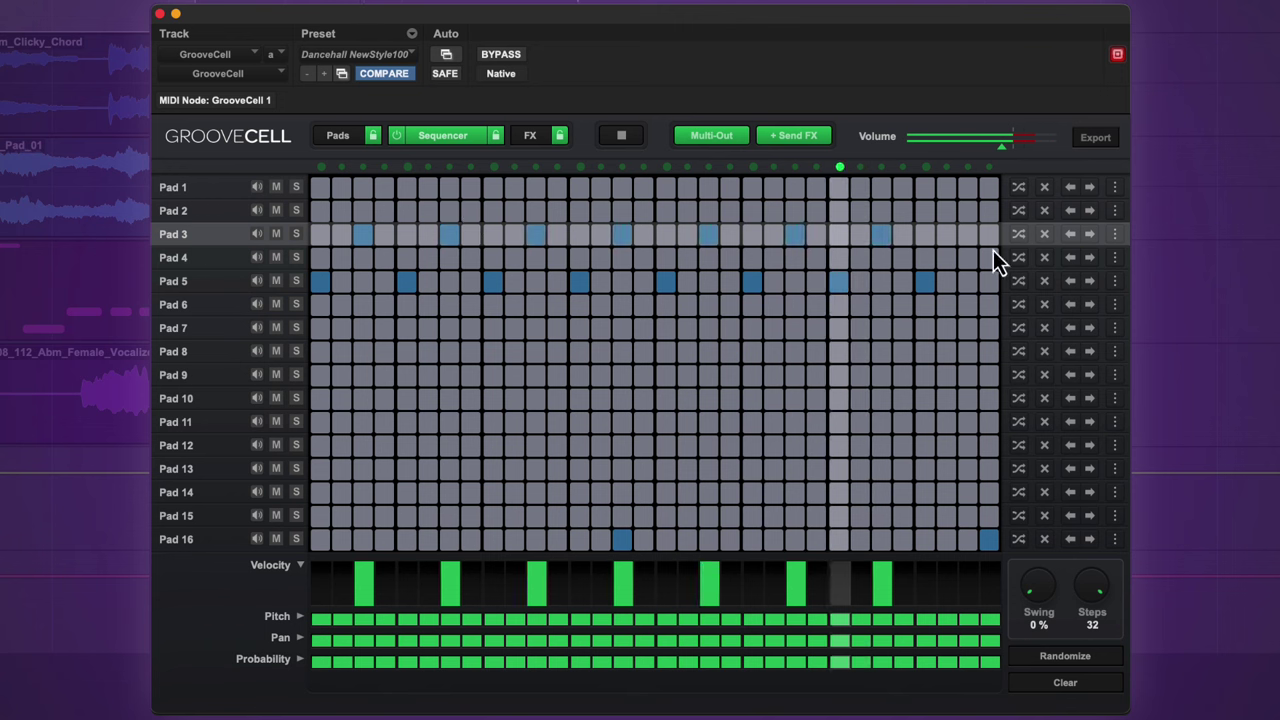
left_click(967, 234)
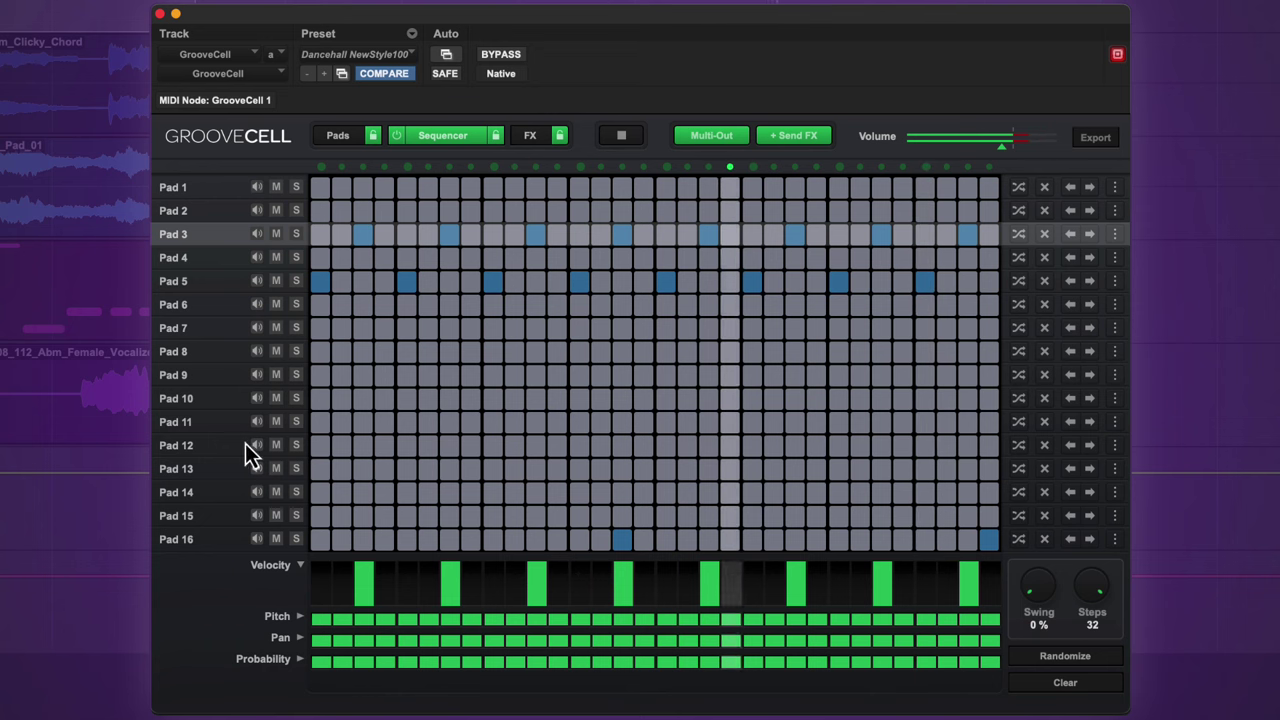
- Audition Pads 2, 7 and 8, then add Pad 9 hits on steps 5, 13, 21 and 29
left_click(256, 211)
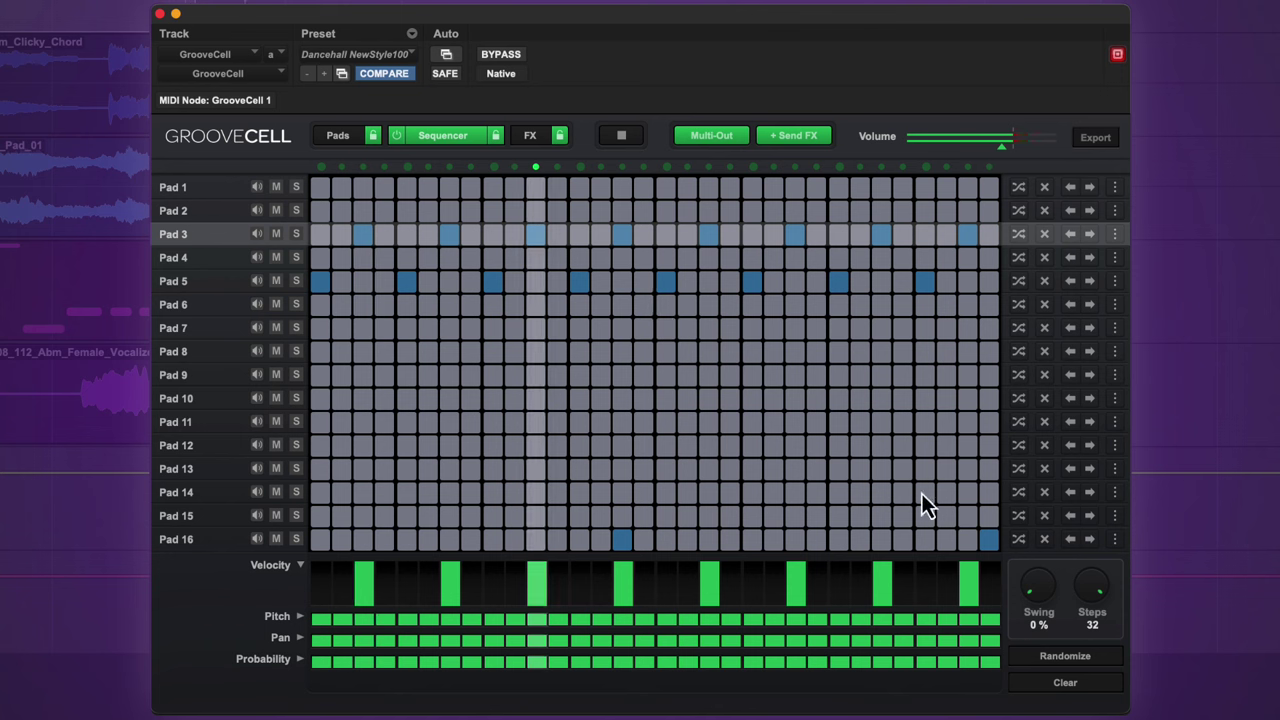
left_click(257, 211)
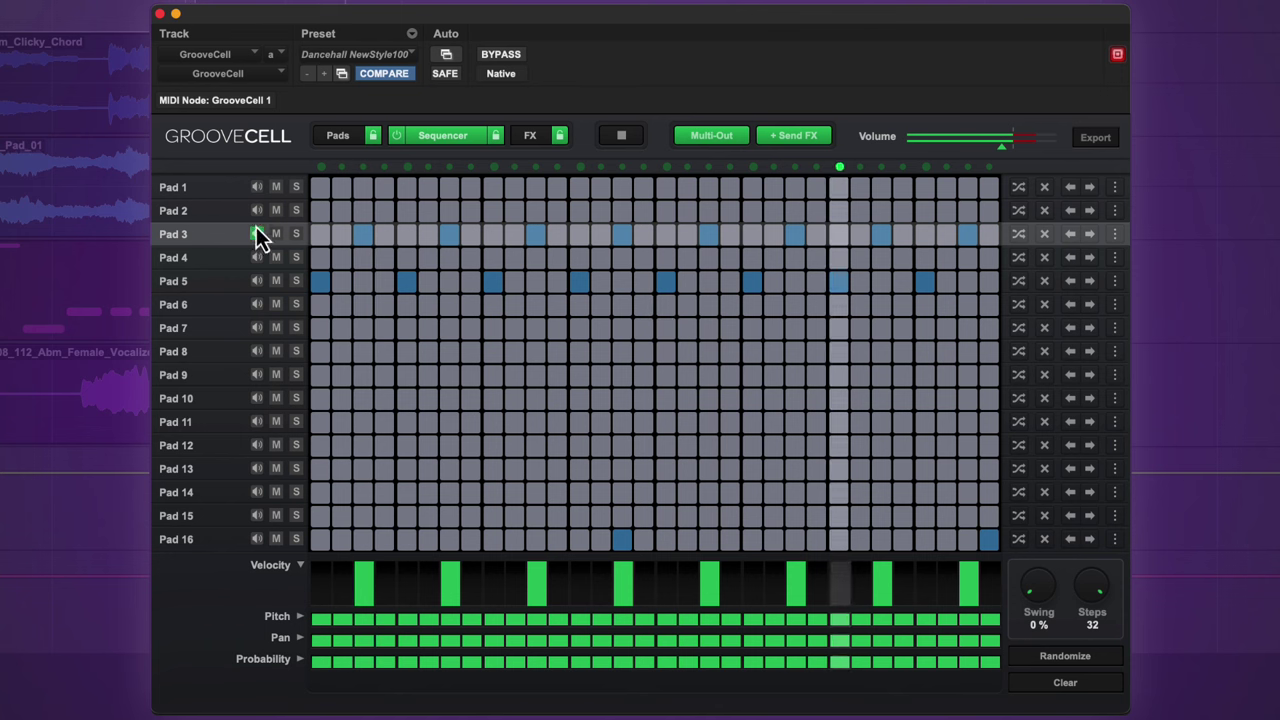
left_click(256, 328)
left_click(257, 352)
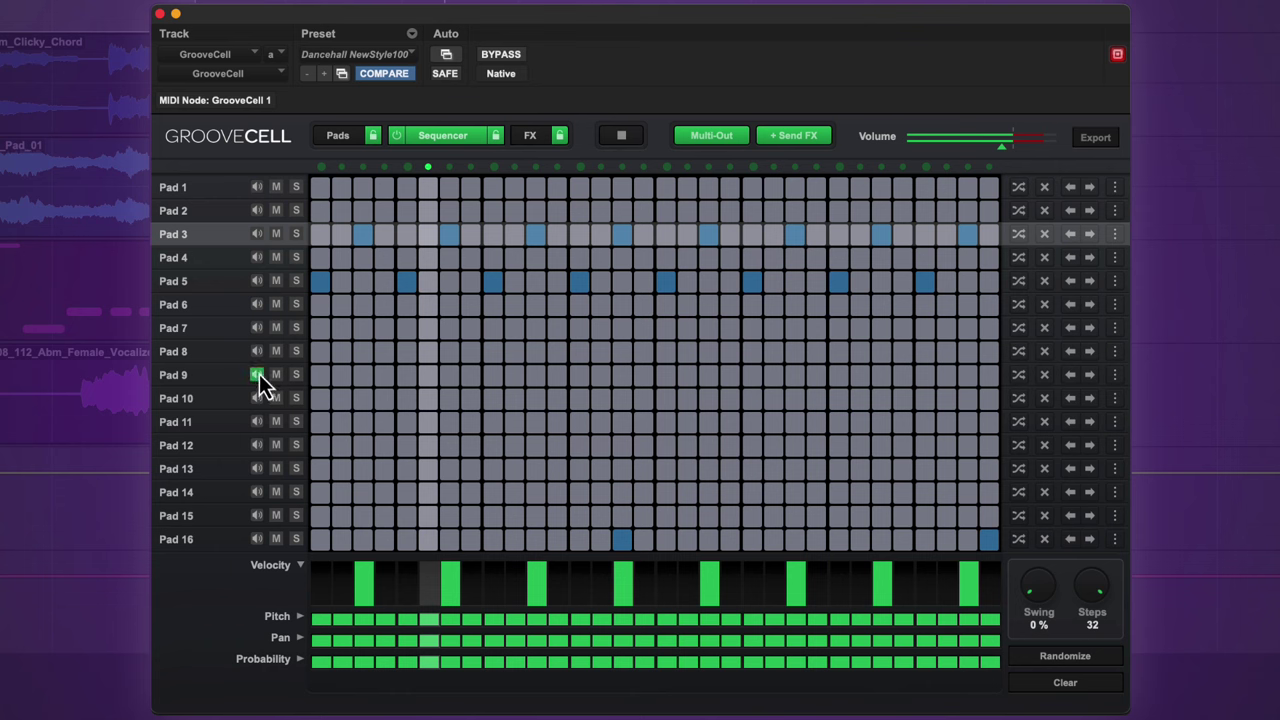
left_click(406, 375)
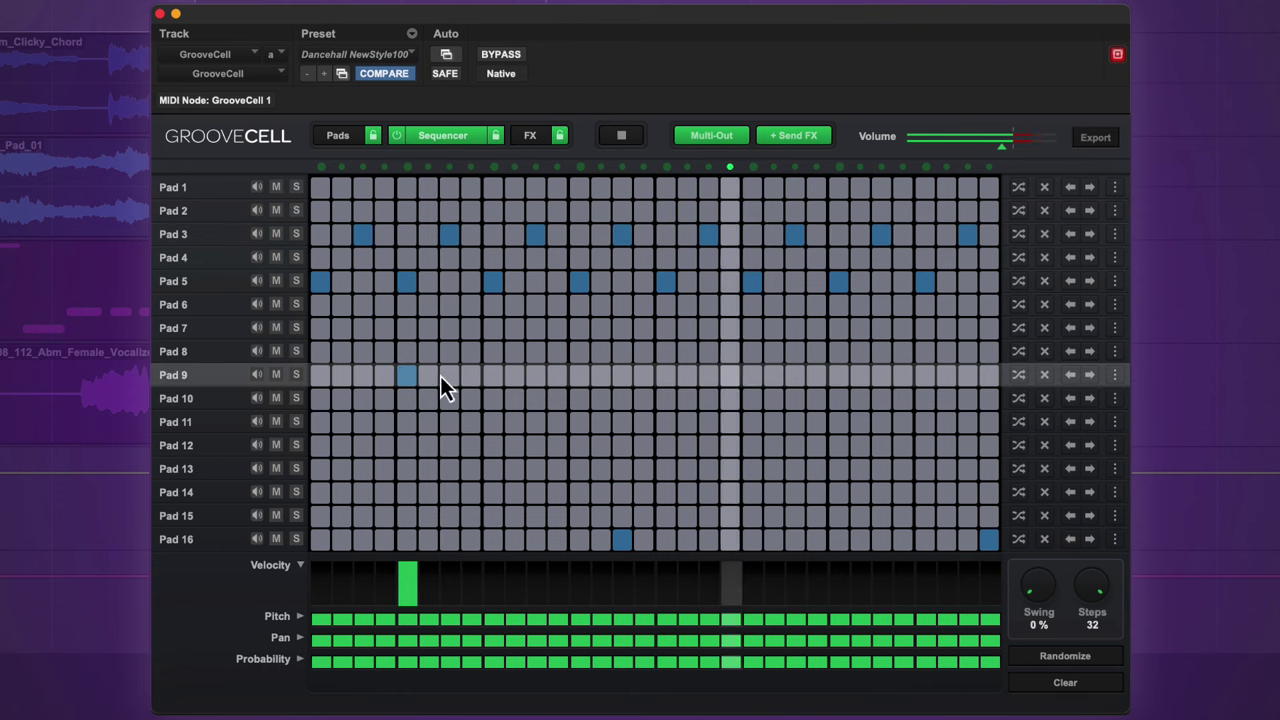
left_click(750, 378)
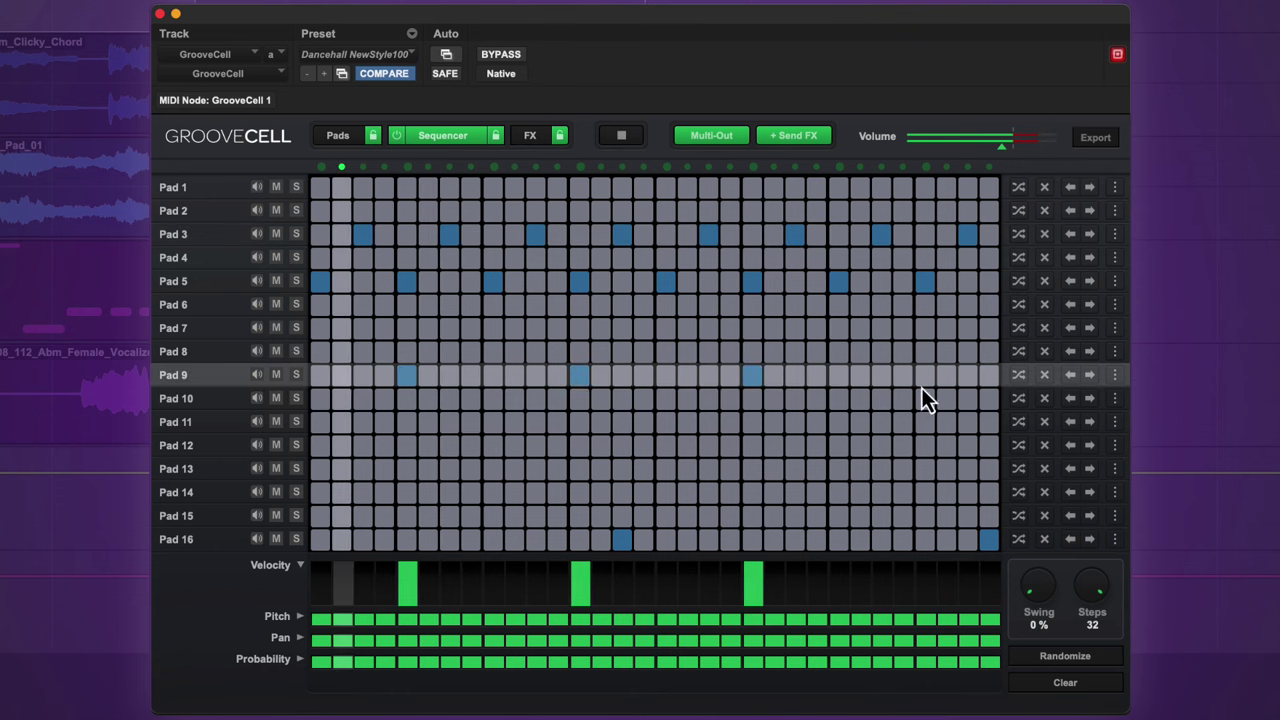
left_click(923, 377)
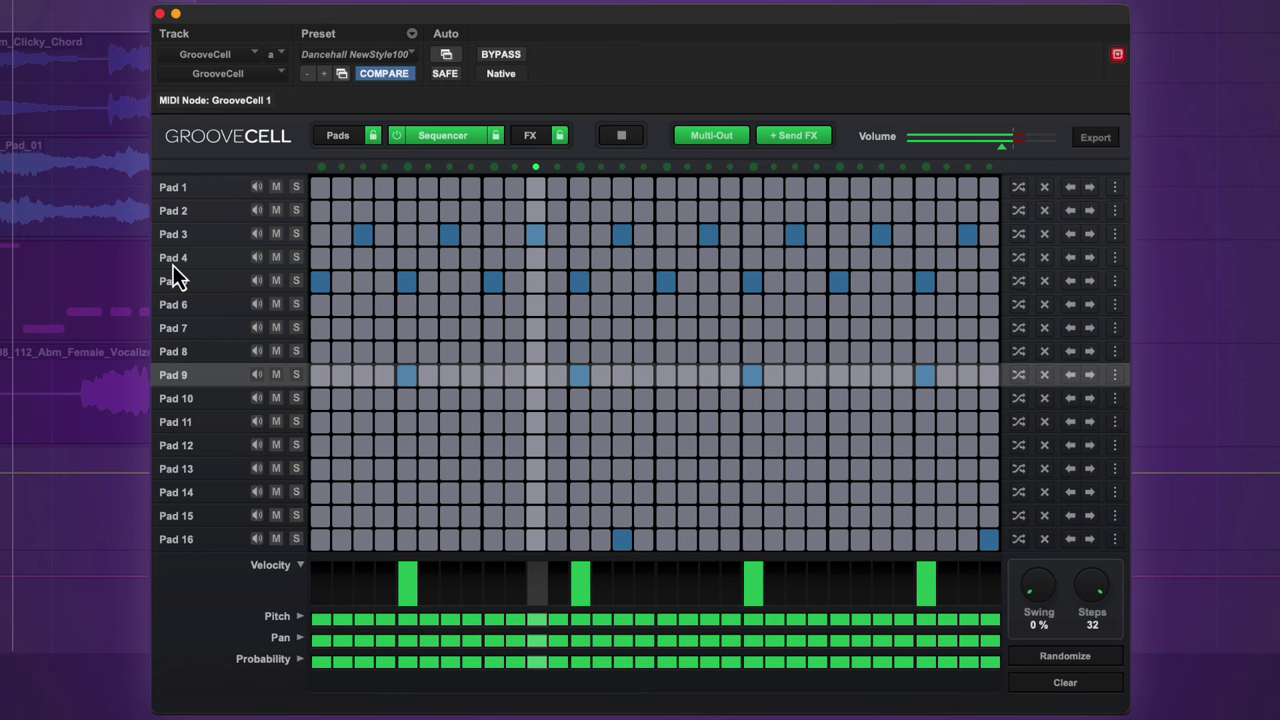
- Audition Pad 4 and start its dense pattern on steps 1, 2, 4 and onward
left_click(257, 257)
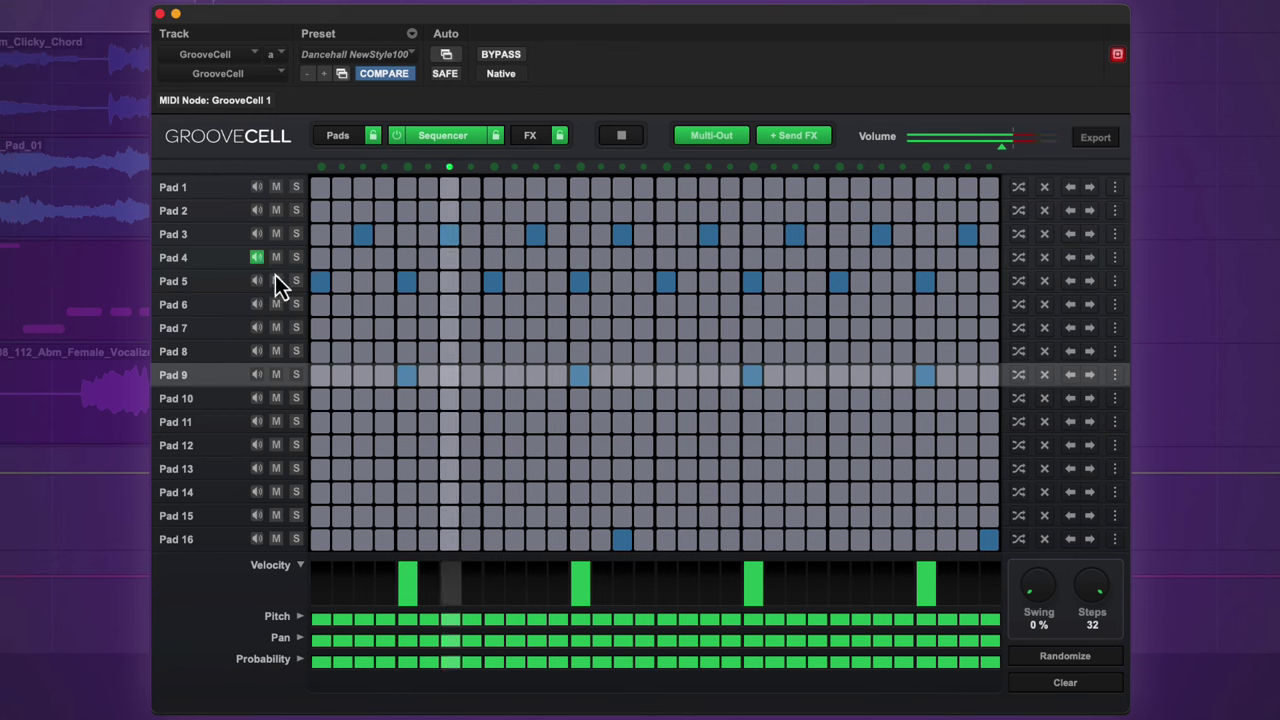
left_click(256, 256)
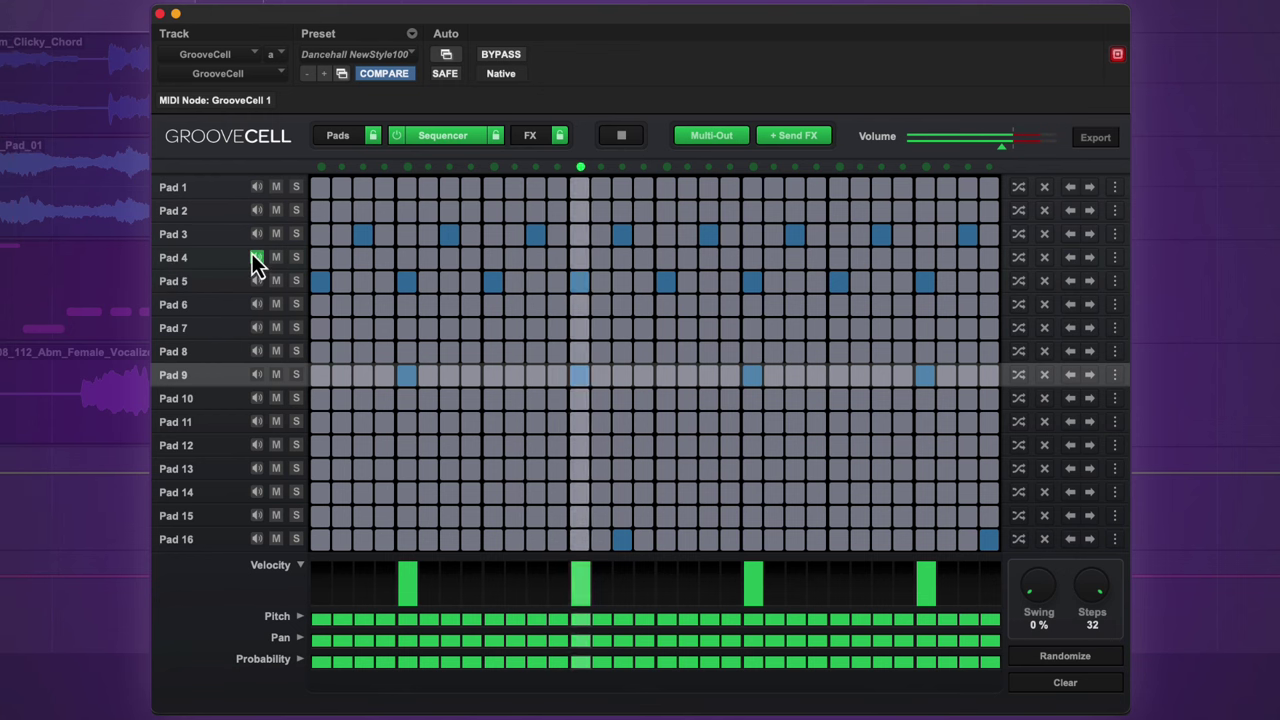
left_click(328, 262)
left_click(351, 262)
left_click(377, 262)
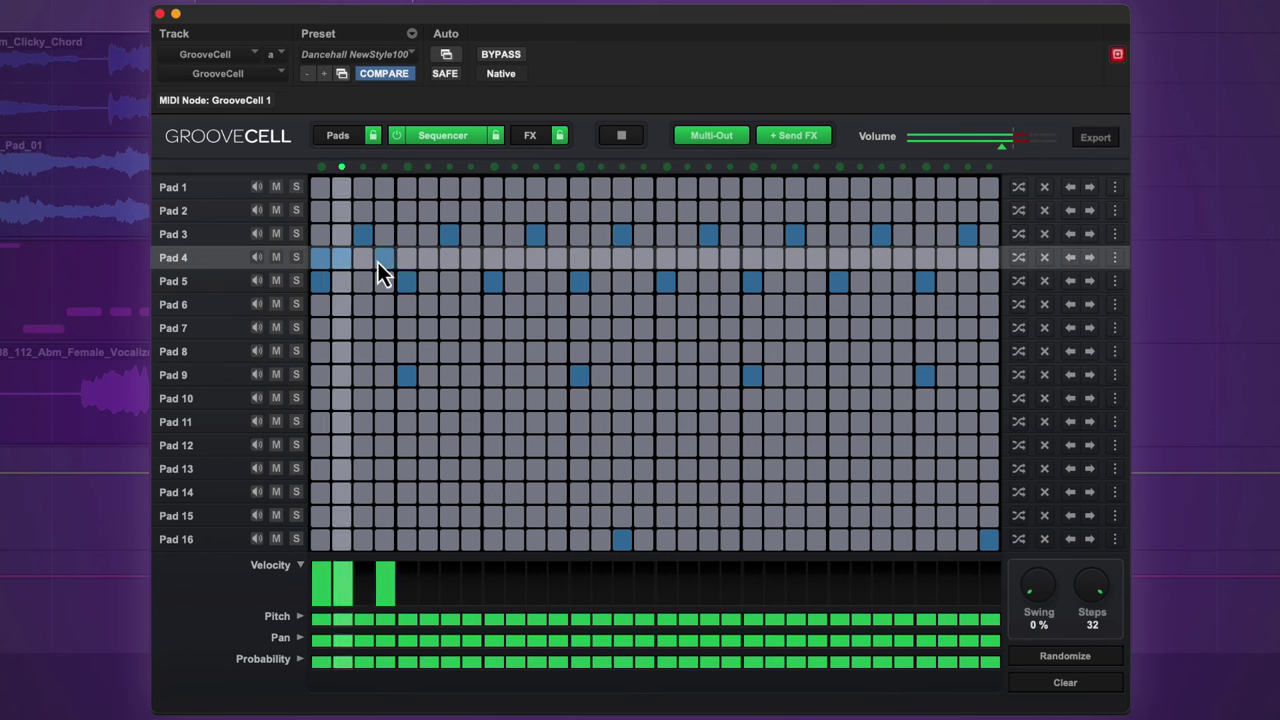
left_click(476, 262)
left_click(510, 260)
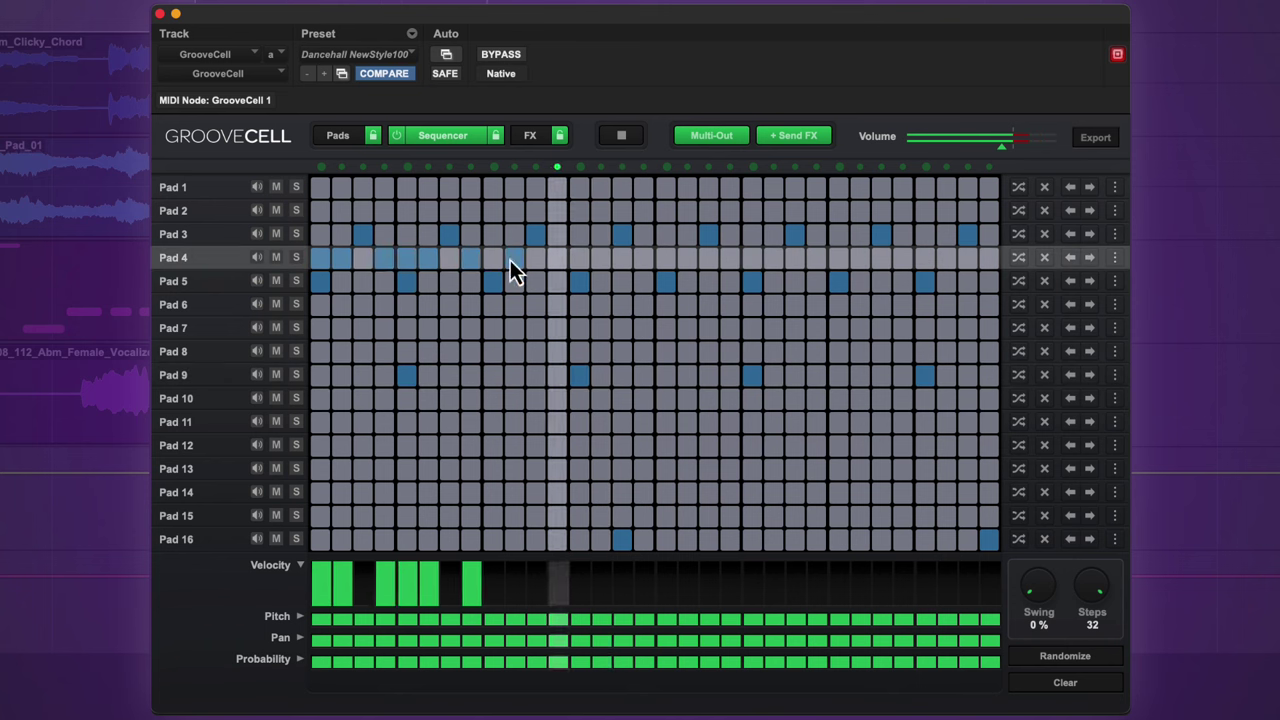
left_click(596, 260)
left_click(665, 260)
left_click(687, 260)
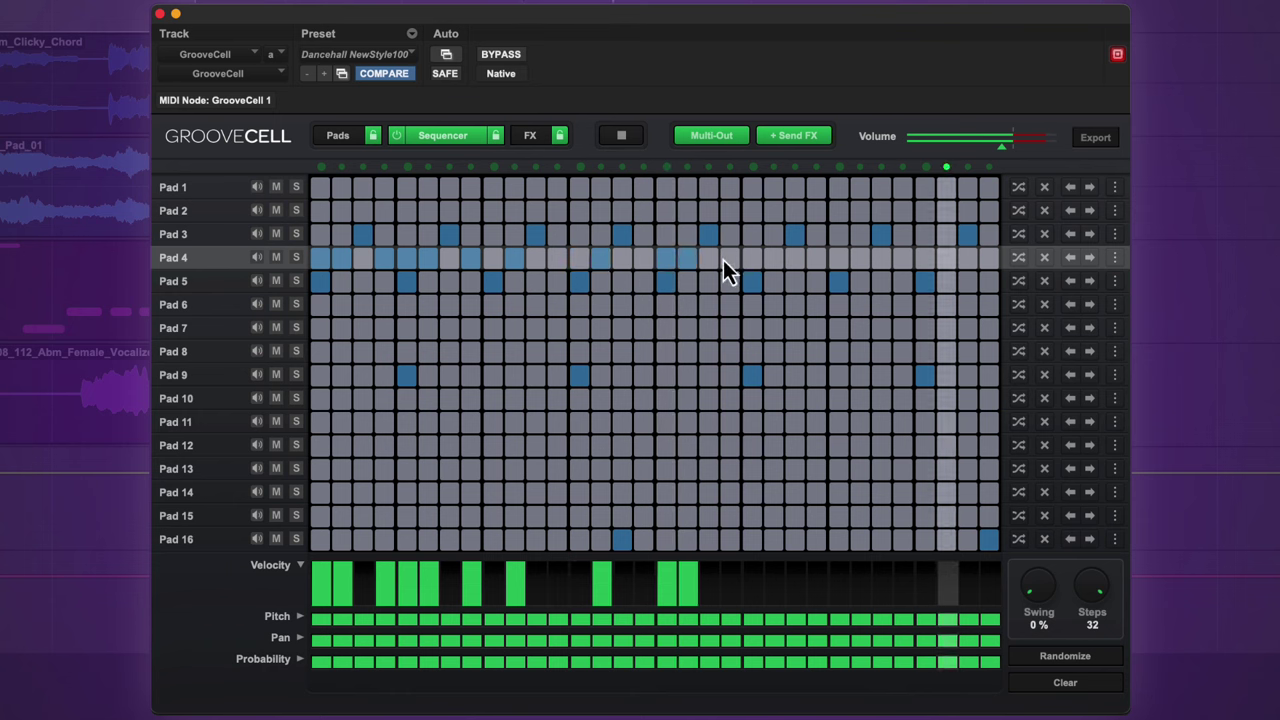
- Fill in the remaining Pad 4 hits toward the end and add a Pad 5 hit
left_click(751, 260)
left_click(771, 261)
left_click(735, 262)
left_click(818, 262)
left_click(856, 262)
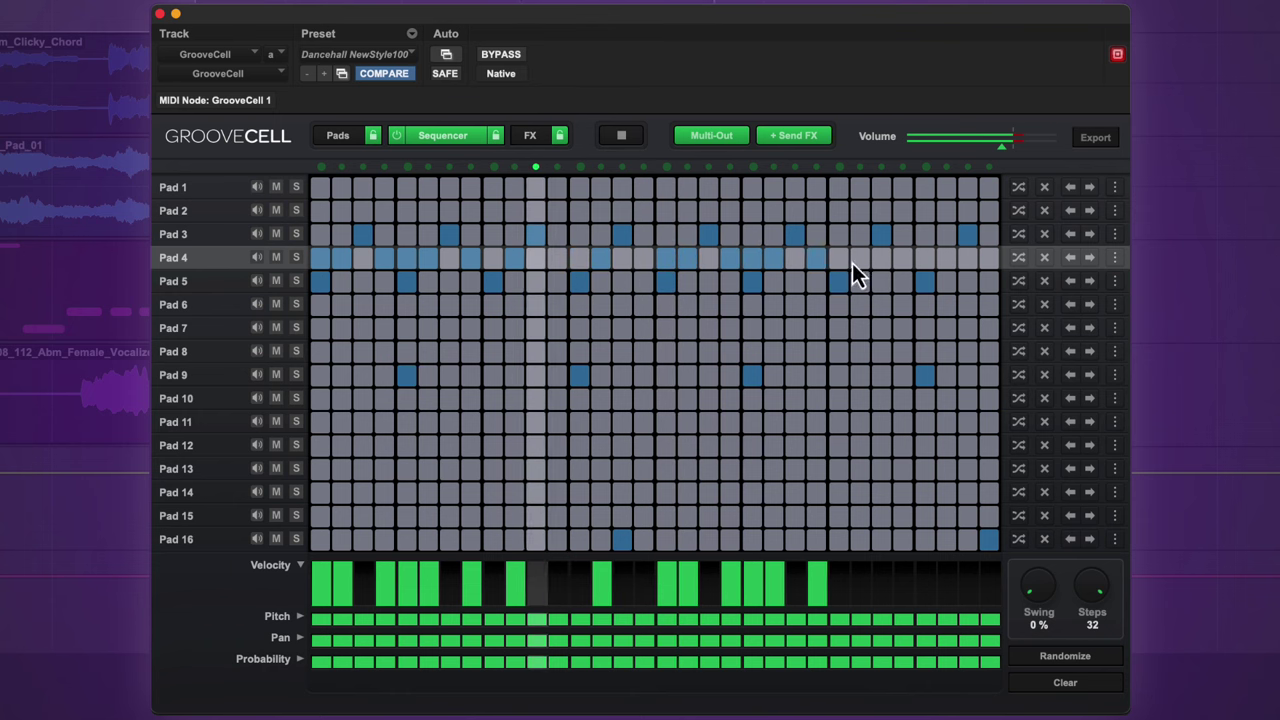
left_click(908, 261)
left_click(924, 261)
left_click(947, 262)
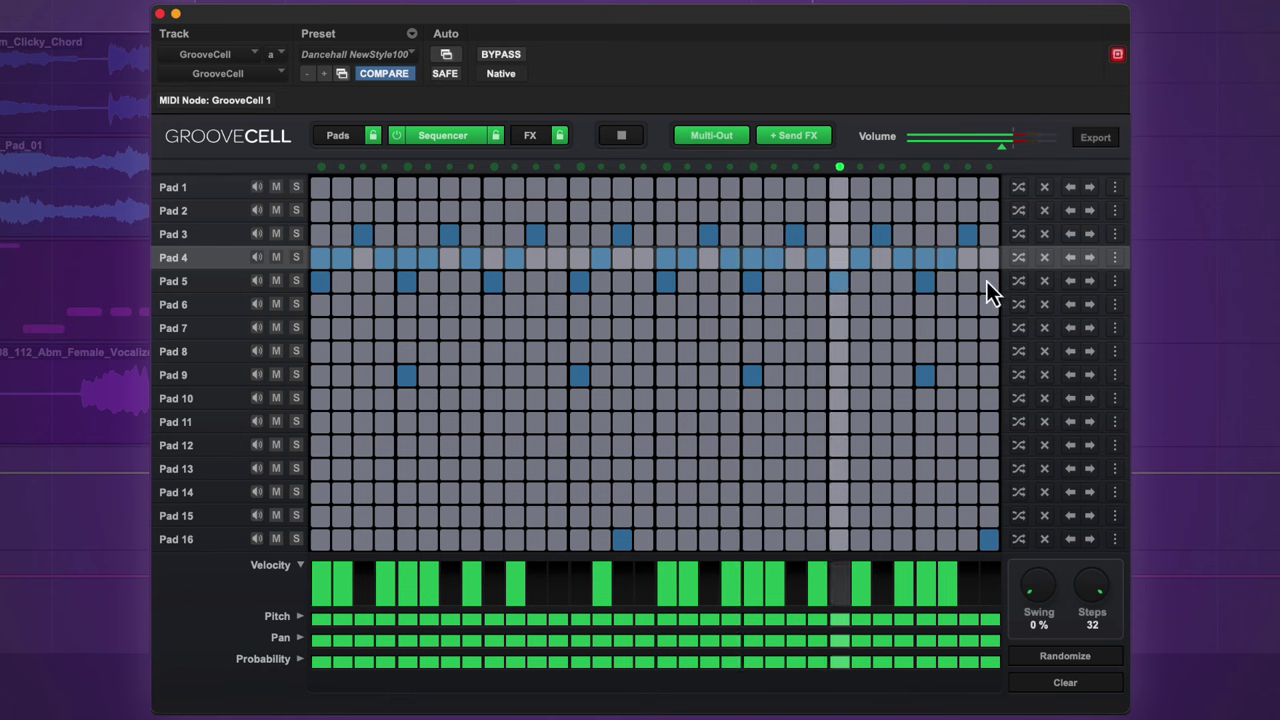
left_click(400, 280)
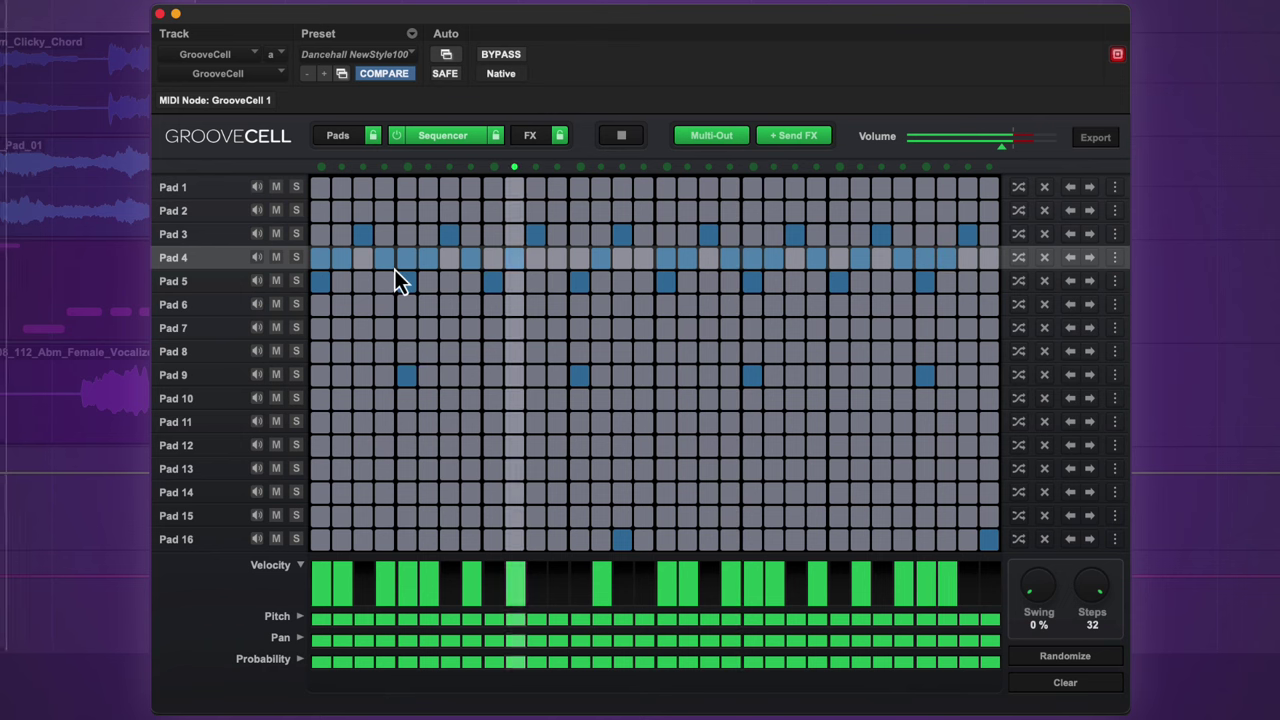
- Toggle one more cell in the Pad 5 row of the sequencer grid
left_click(838, 278)
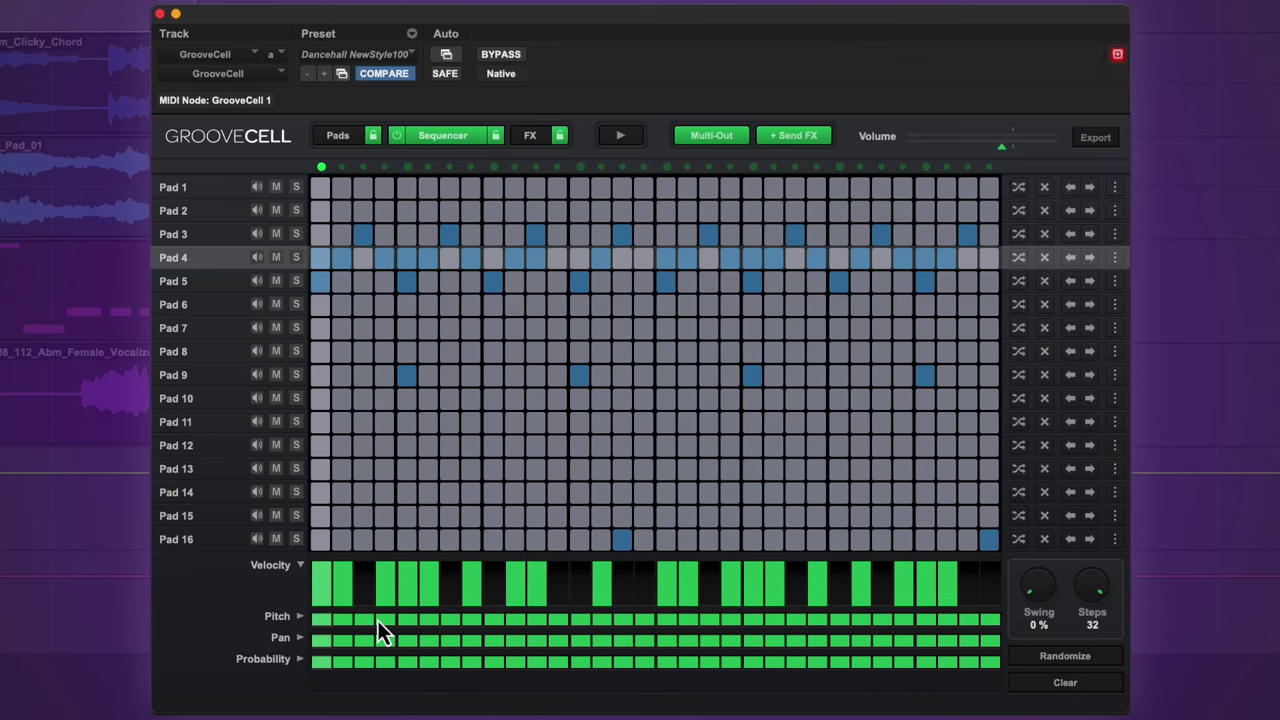
- Start the beat playing and briefly solo Pad 4 to hear it alone
key("space")
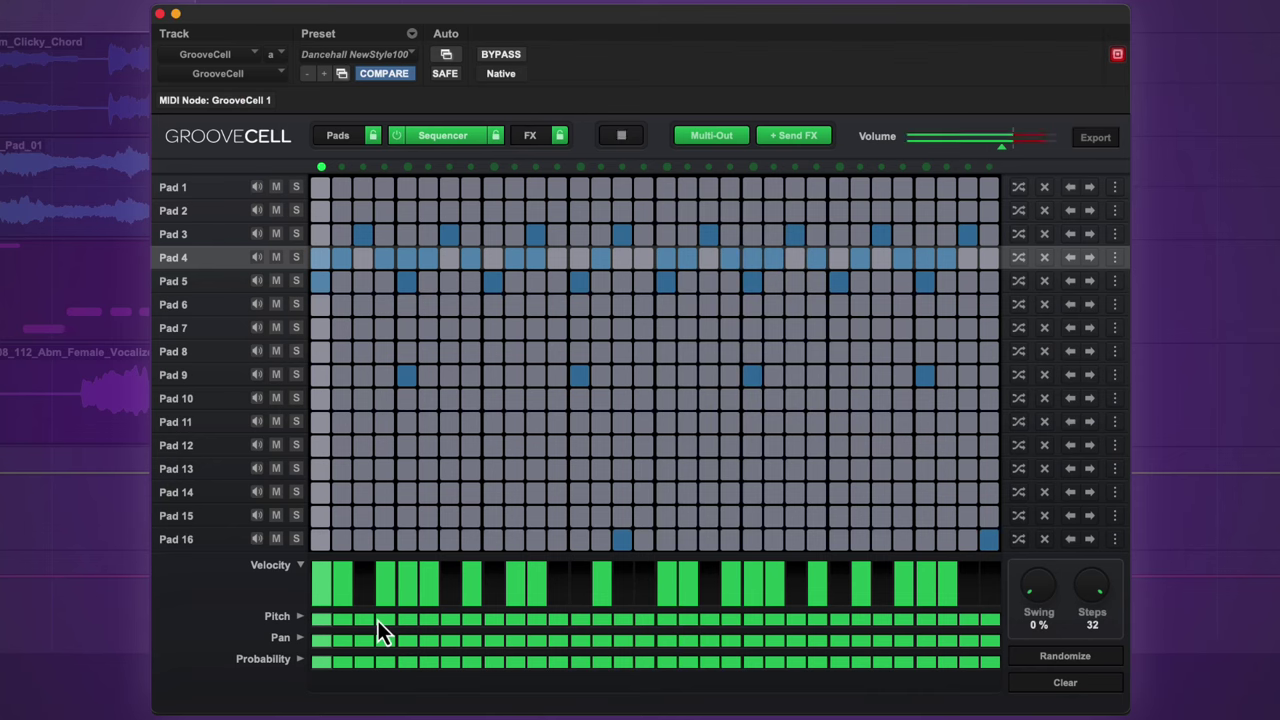
left_click(299, 261)
left_click(299, 262)
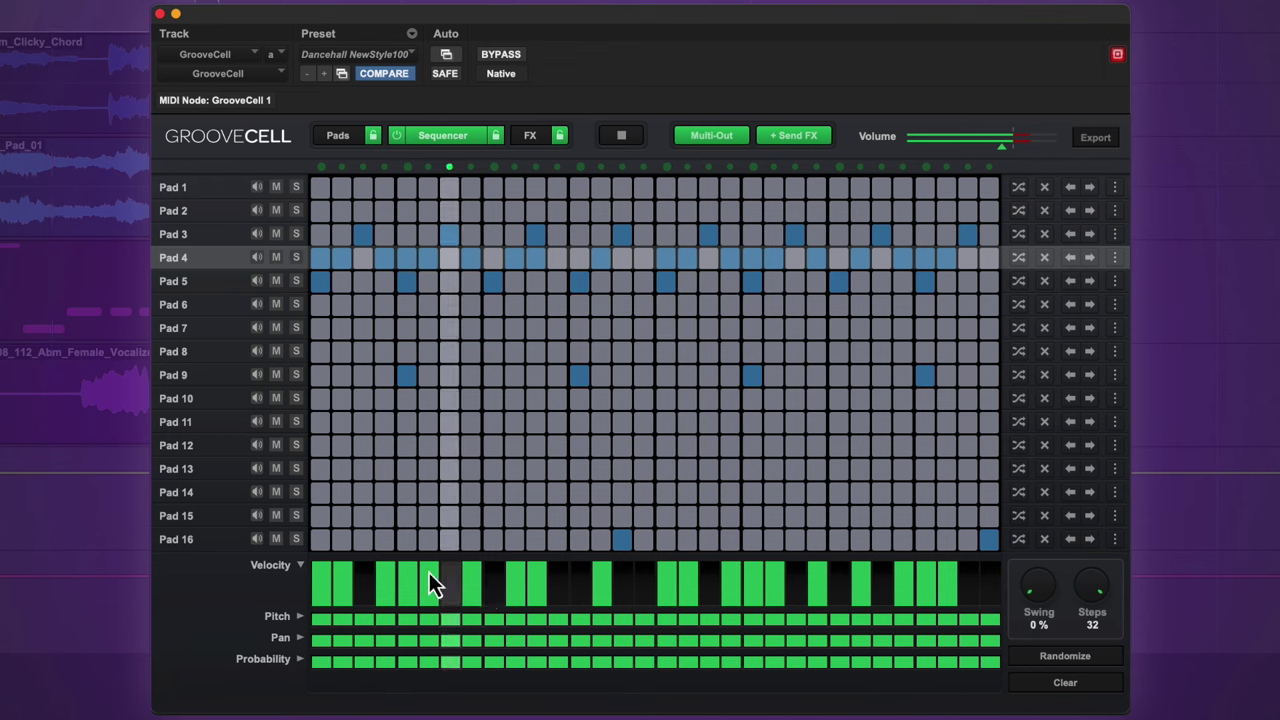
- Lower Pad 4 velocities on steps 1, 4, 5, 11 and several later hits
left_click(324, 592)
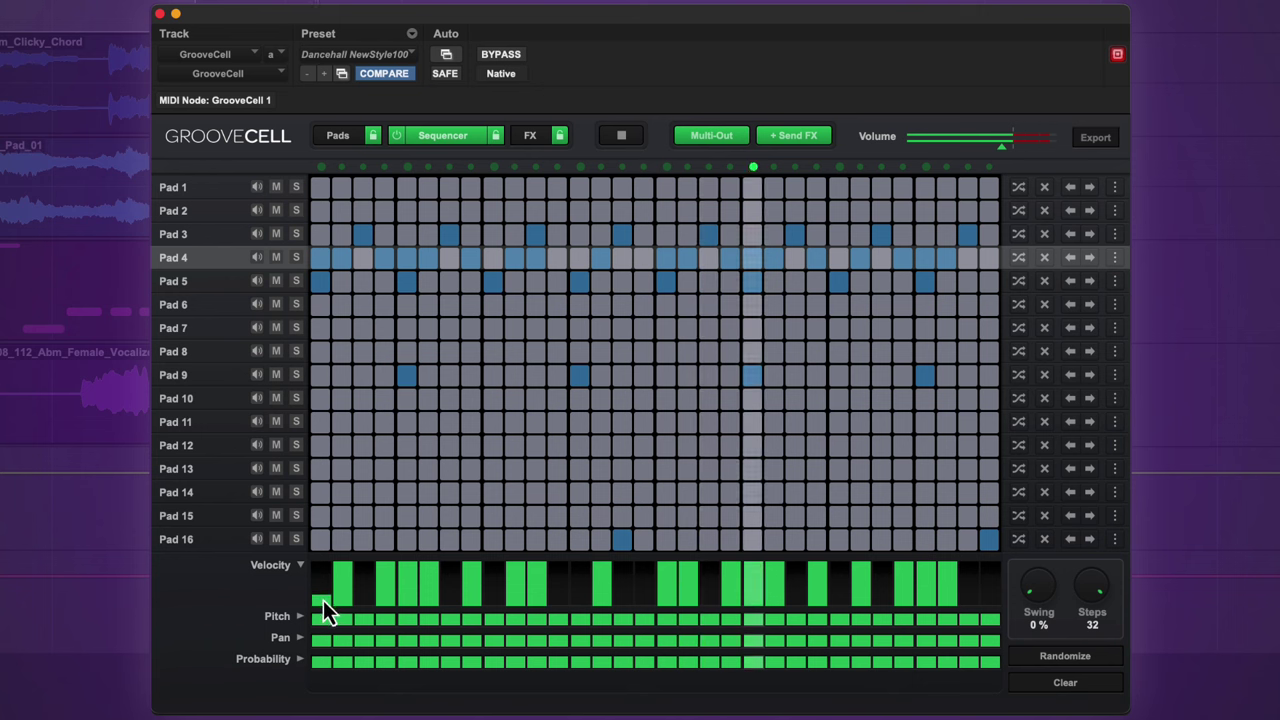
left_click(402, 599)
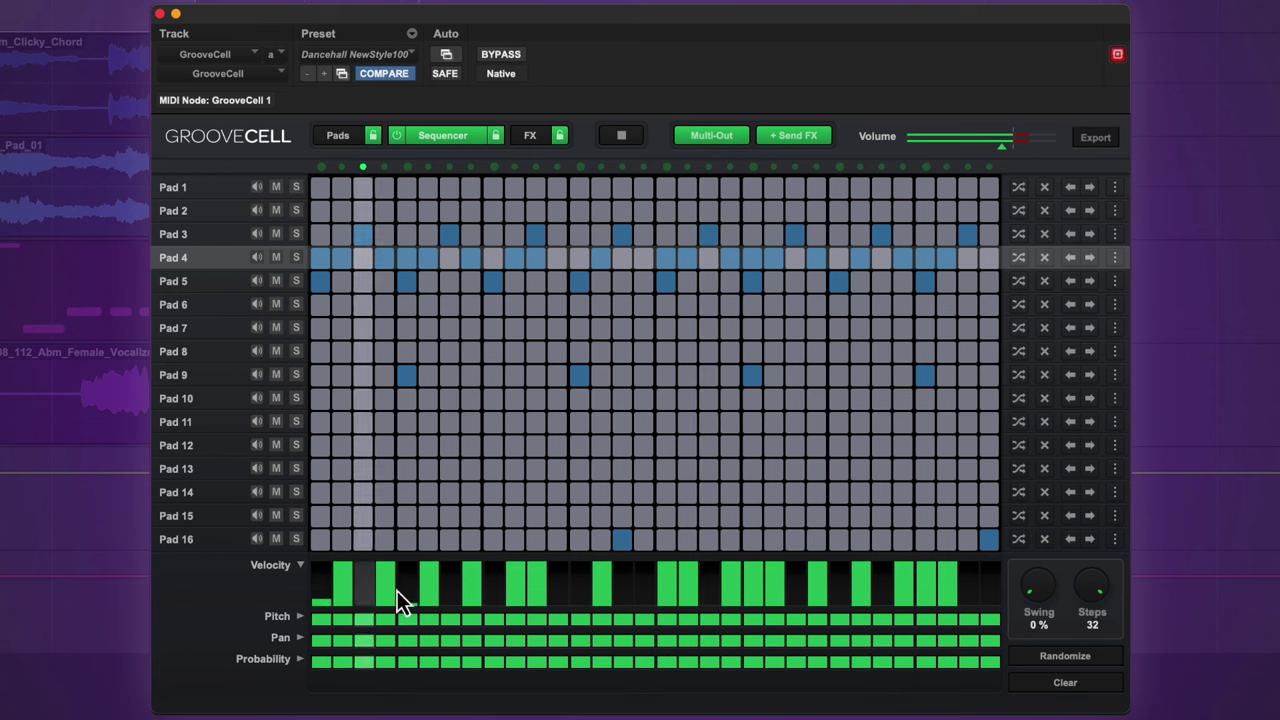
left_click(390, 584)
left_click(542, 595)
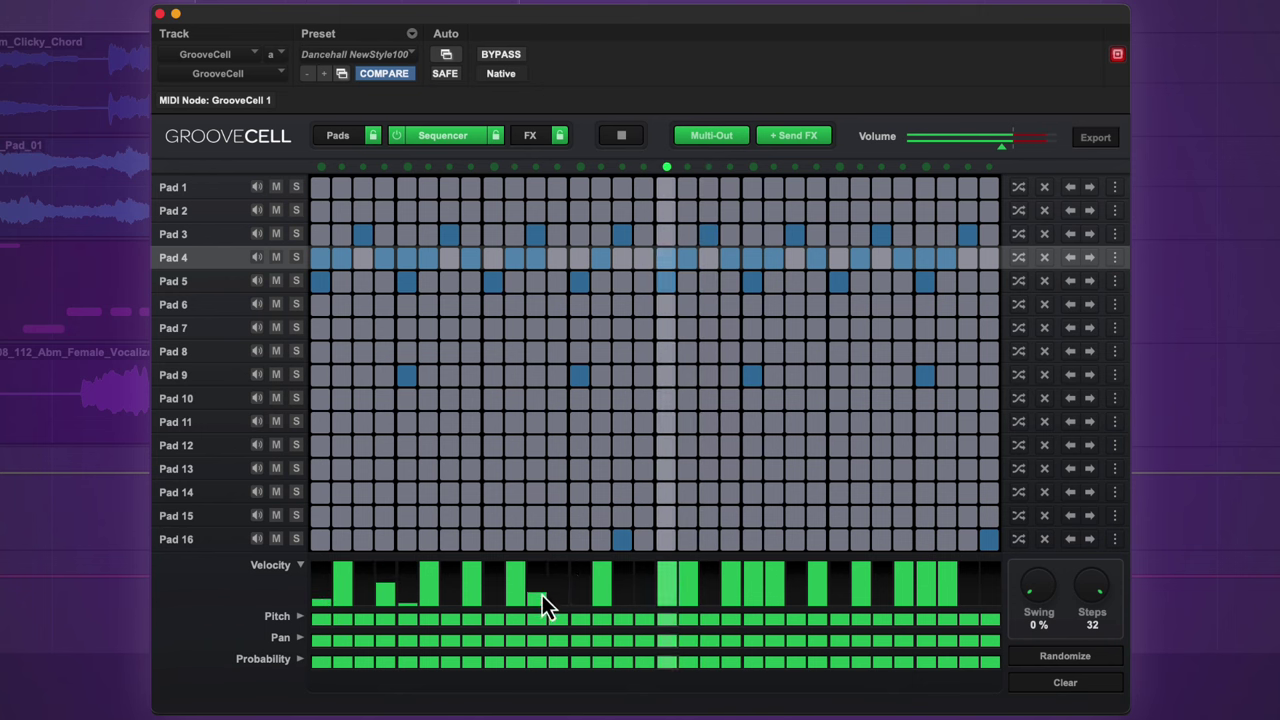
left_click(688, 598)
left_click(756, 590)
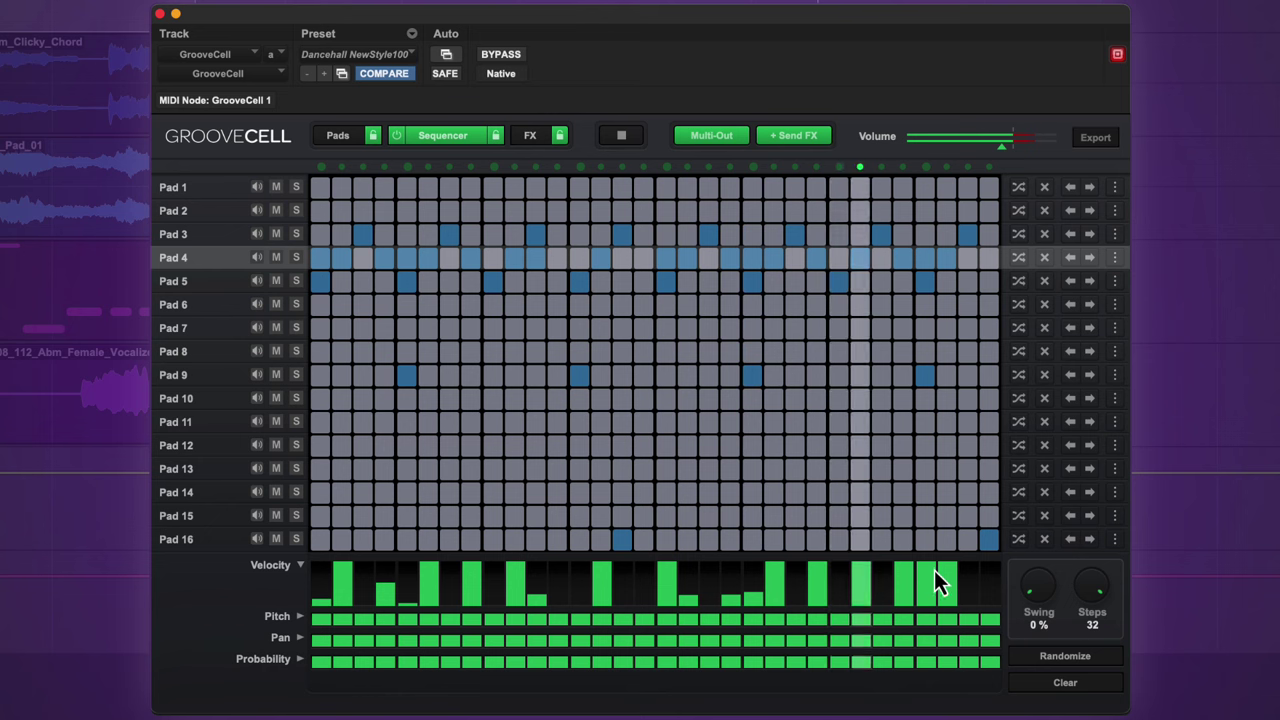
left_click(928, 598)
left_click(904, 583)
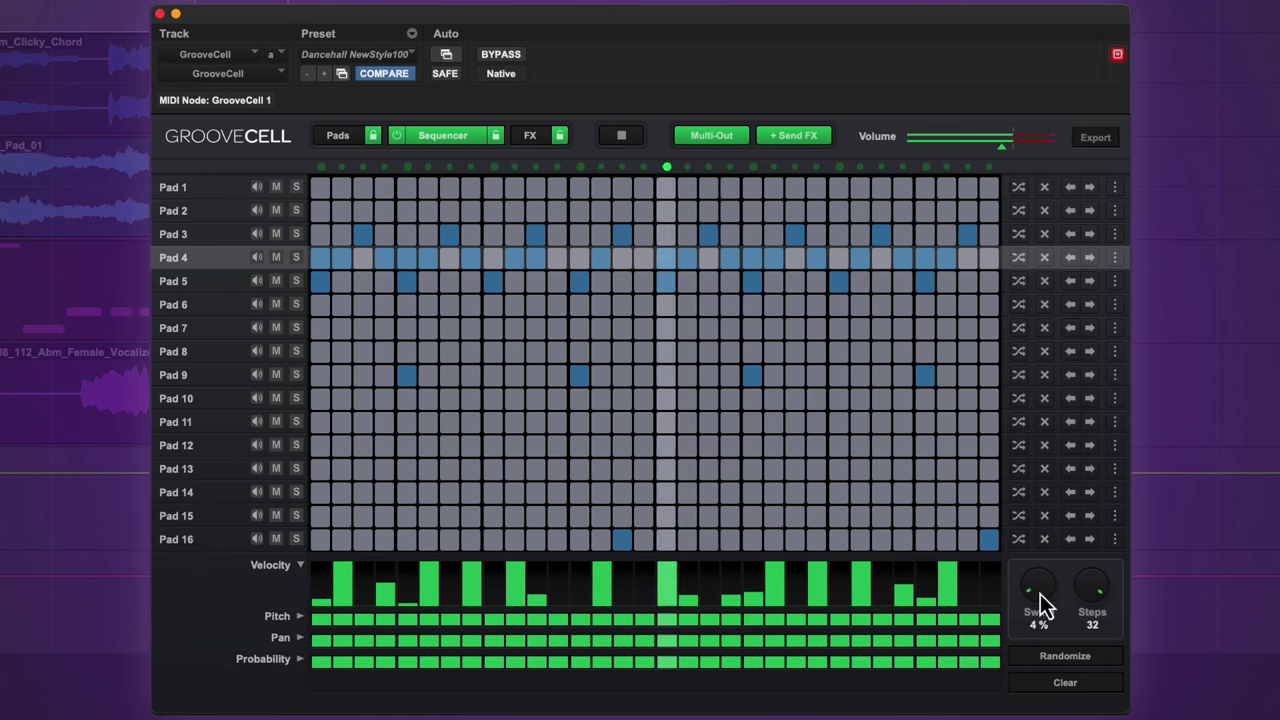
- Drag the GrooveCell Swing knob up from 0% to 69%
left_click_drag(1035, 588, 1050, 426)
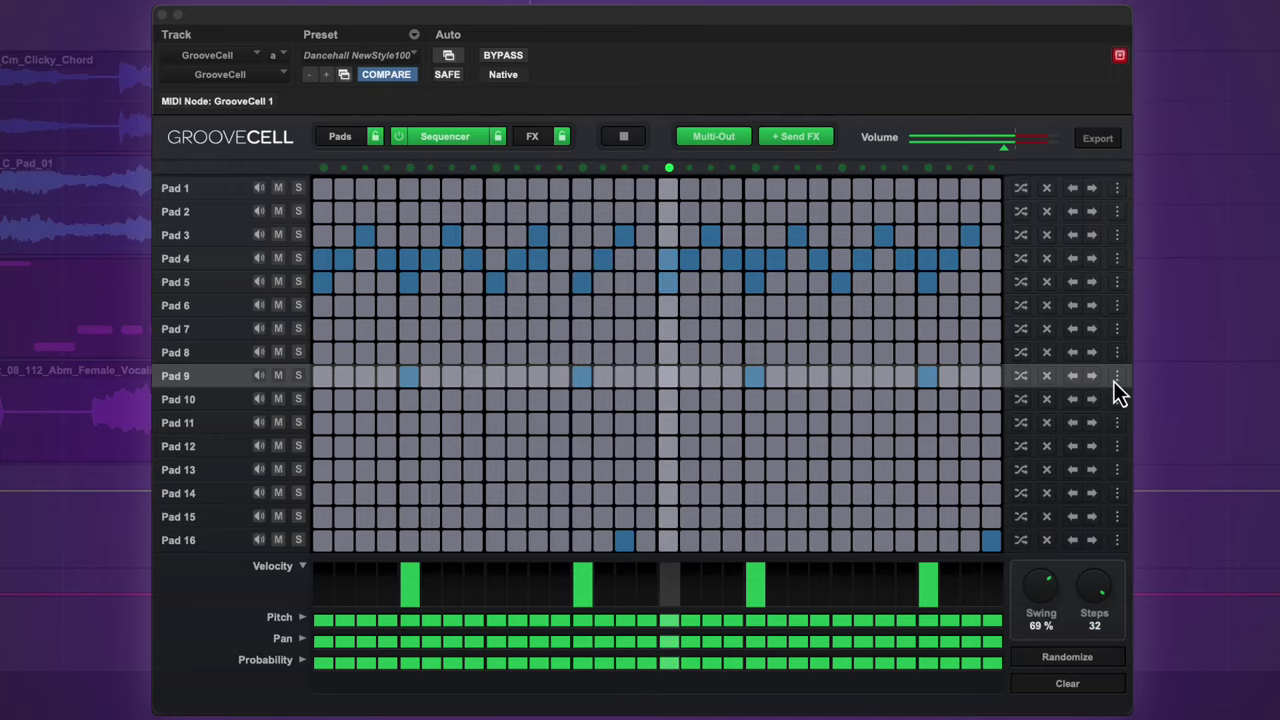
- Set Pad 9's lane Nudge to +13% in its options popup, then close it
left_click(1117, 376)
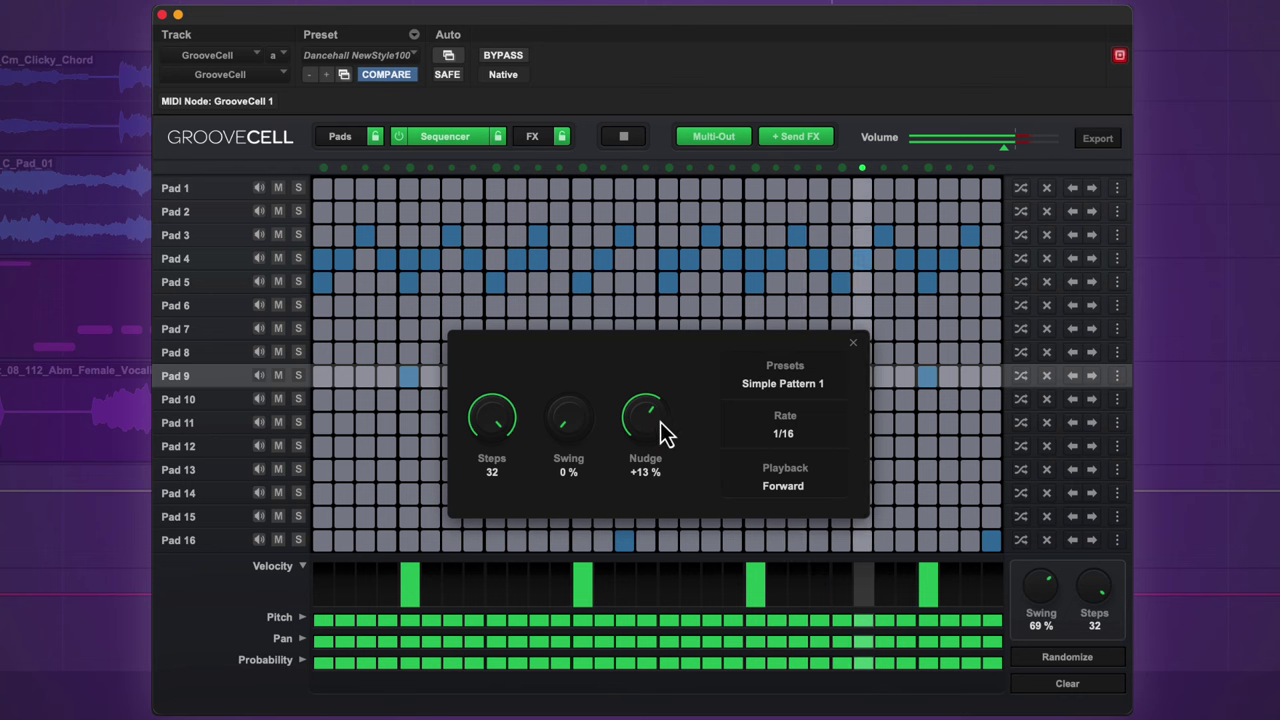
left_click_drag(640, 422, 660, 458)
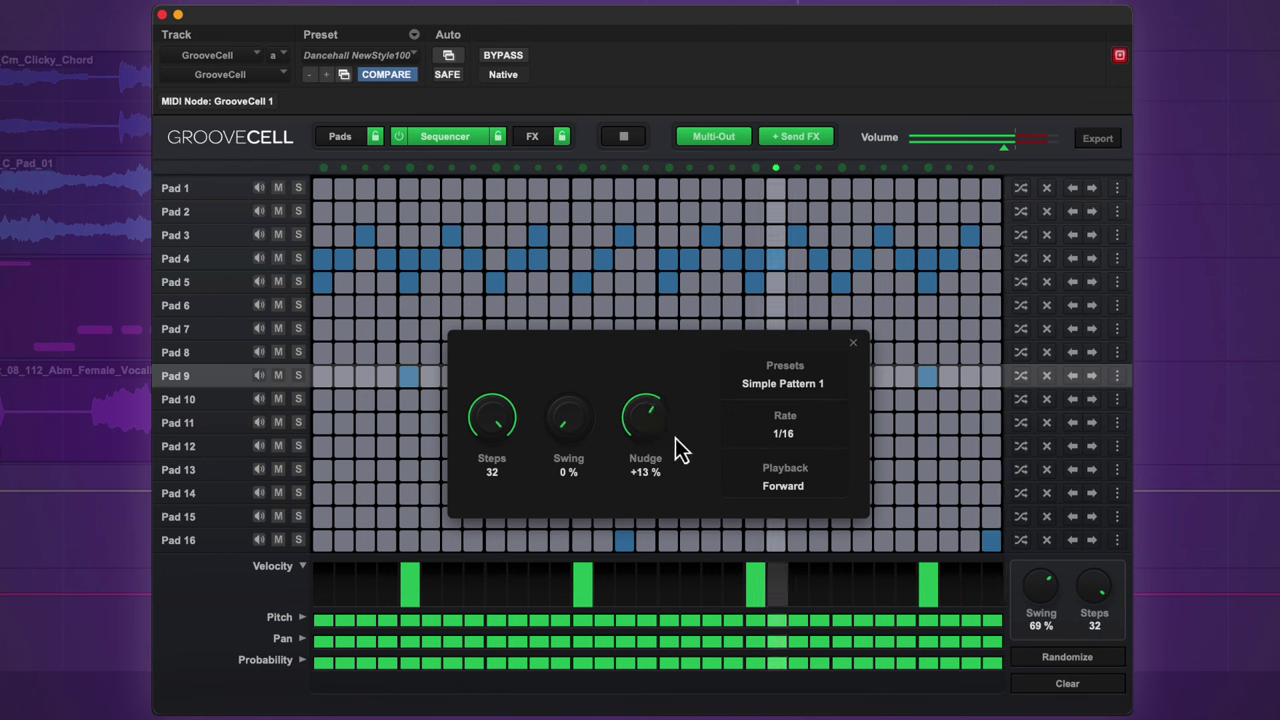
left_click(854, 344)
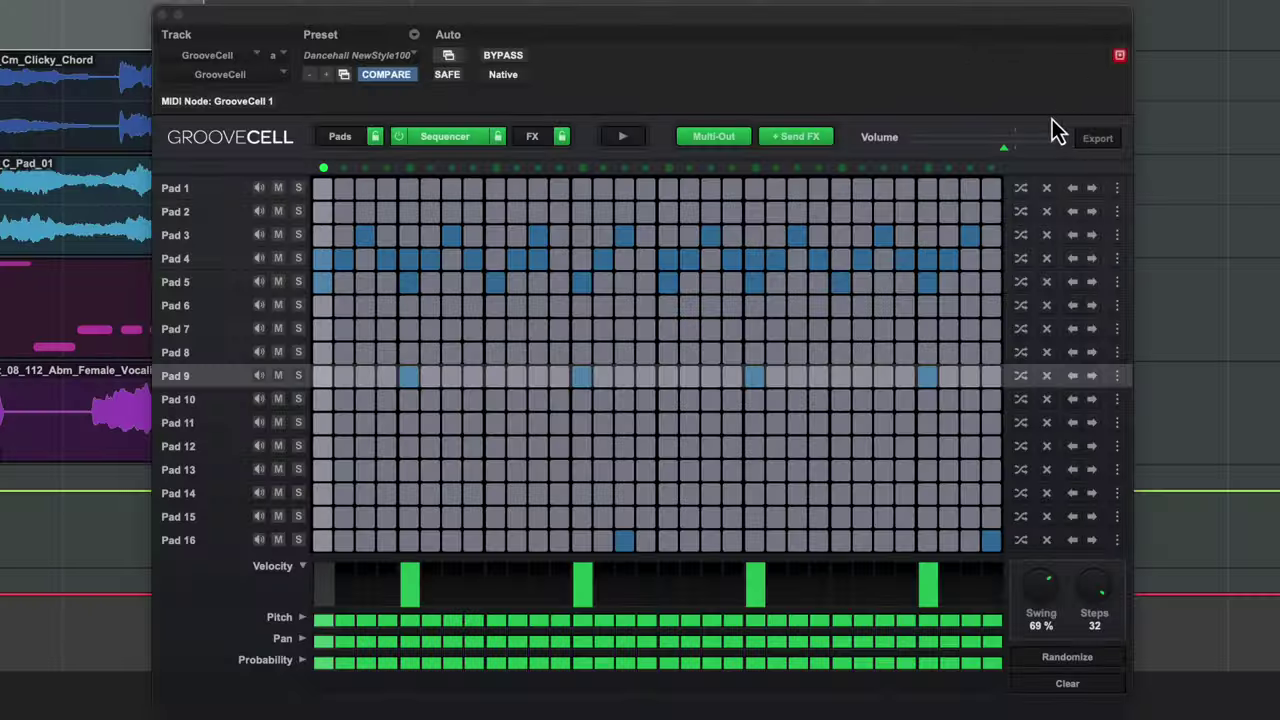
- Export the beat as MIDI clip export-06 onto the GrooveCell track and duplicate it to four copies
left_click(1095, 139)
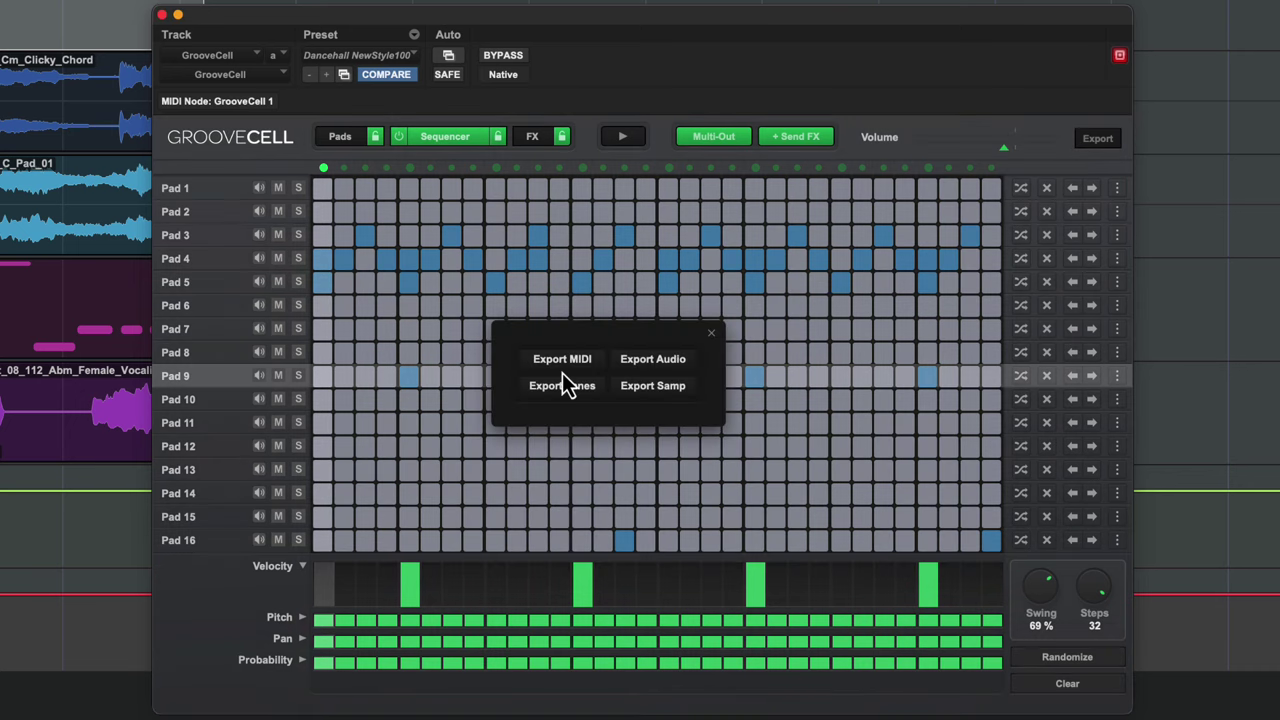
left_click_drag(561, 361, 355, 45)
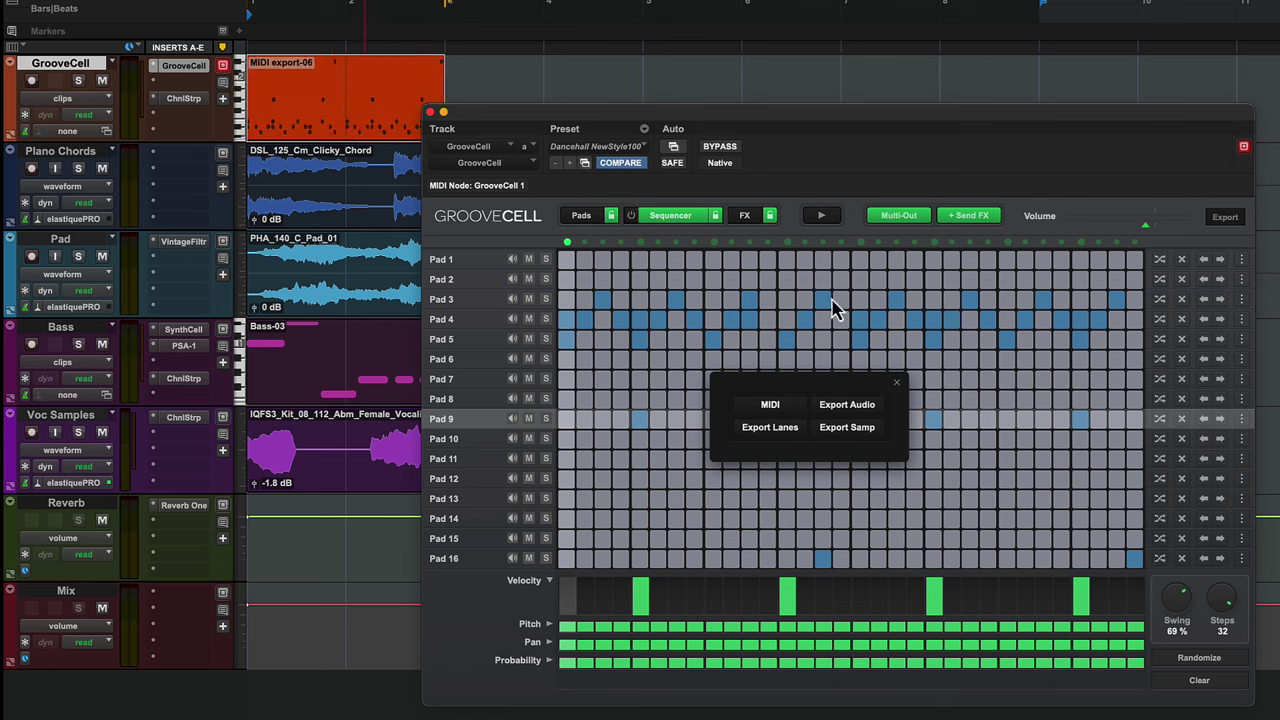
left_click(896, 382)
key("space")
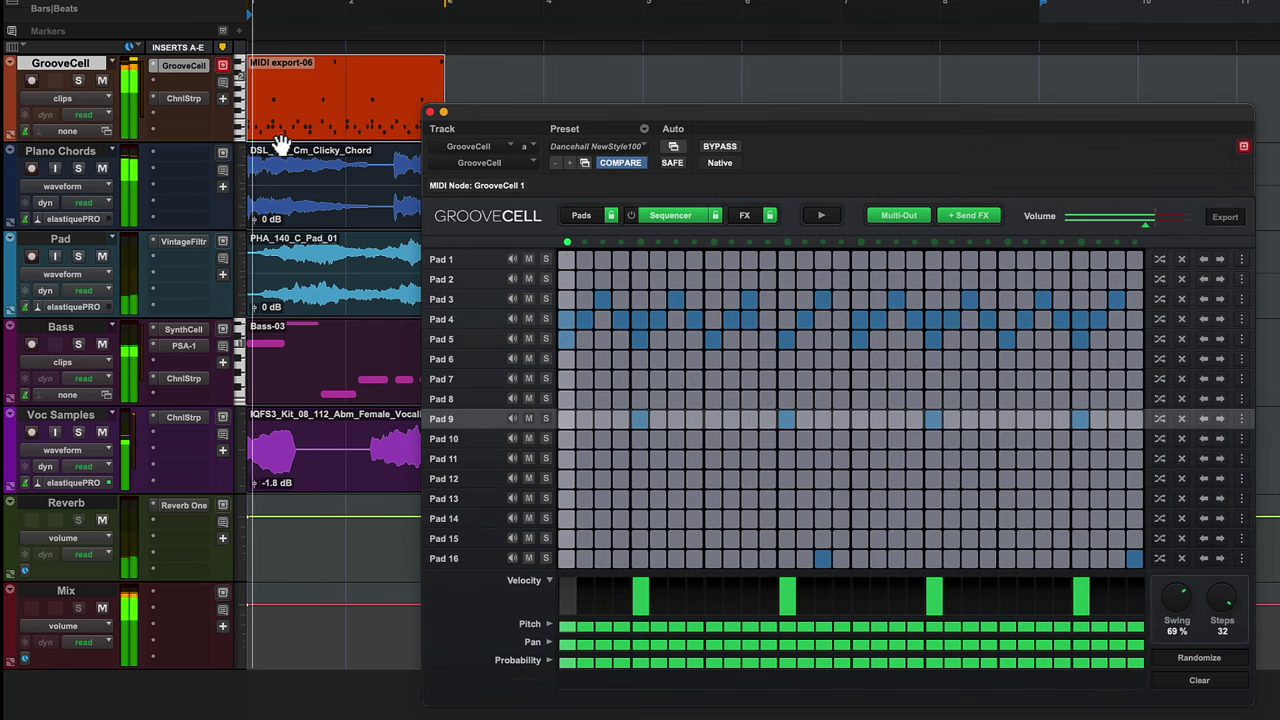
left_click(581, 215)
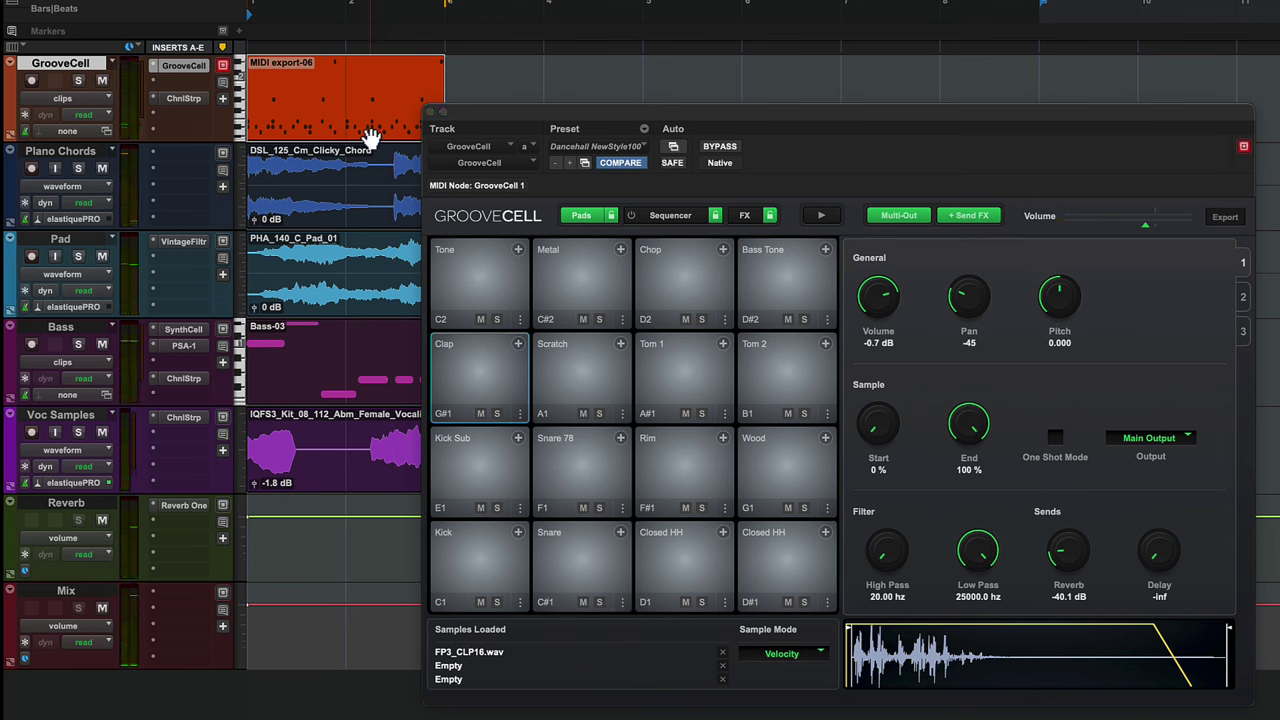
key("d")
key("d")
key("d")
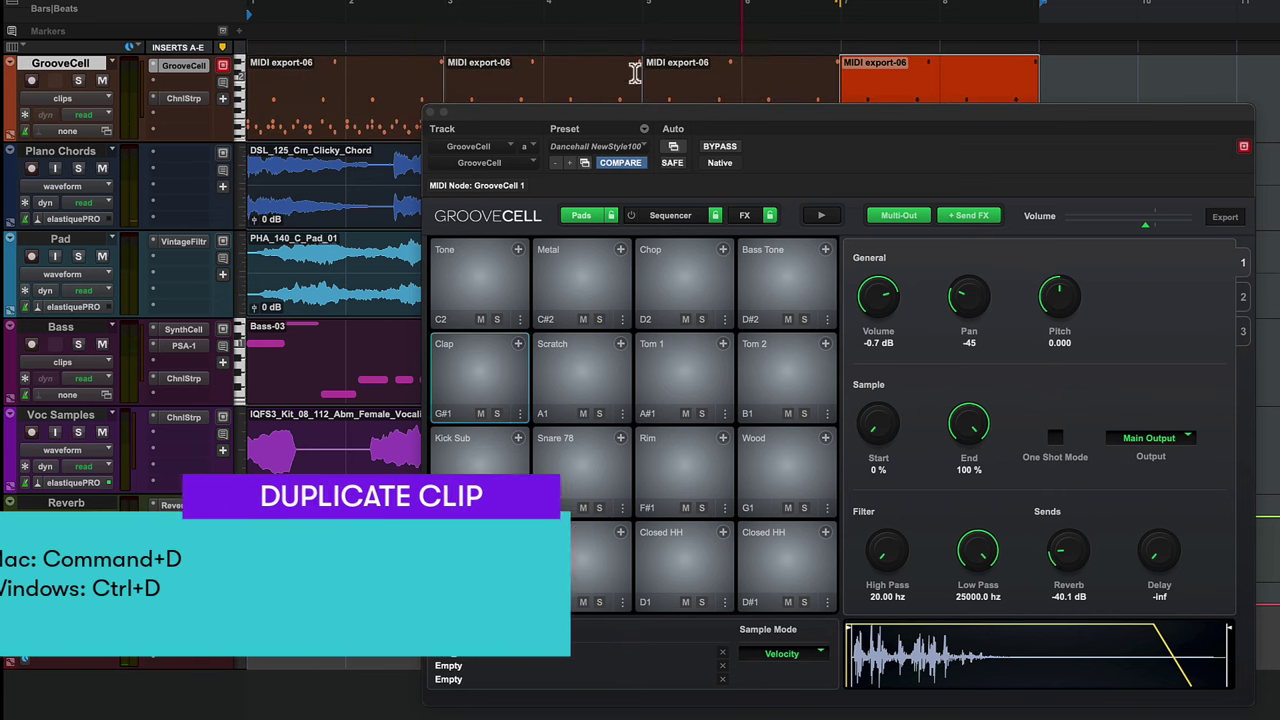
left_click_drag(443, 114, 911, 0)
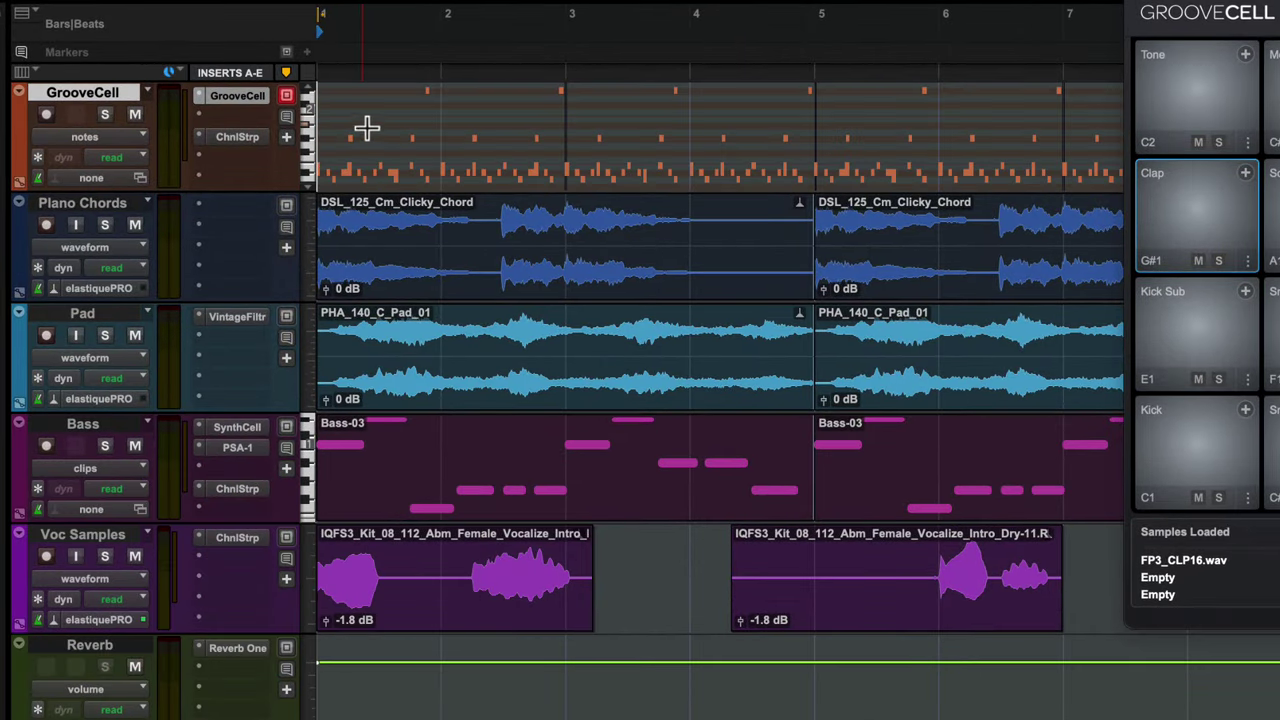
- Show the GrooveCell track as clips, open the first clip's notes, and audition two drum sounds
key("ctrl+minus")
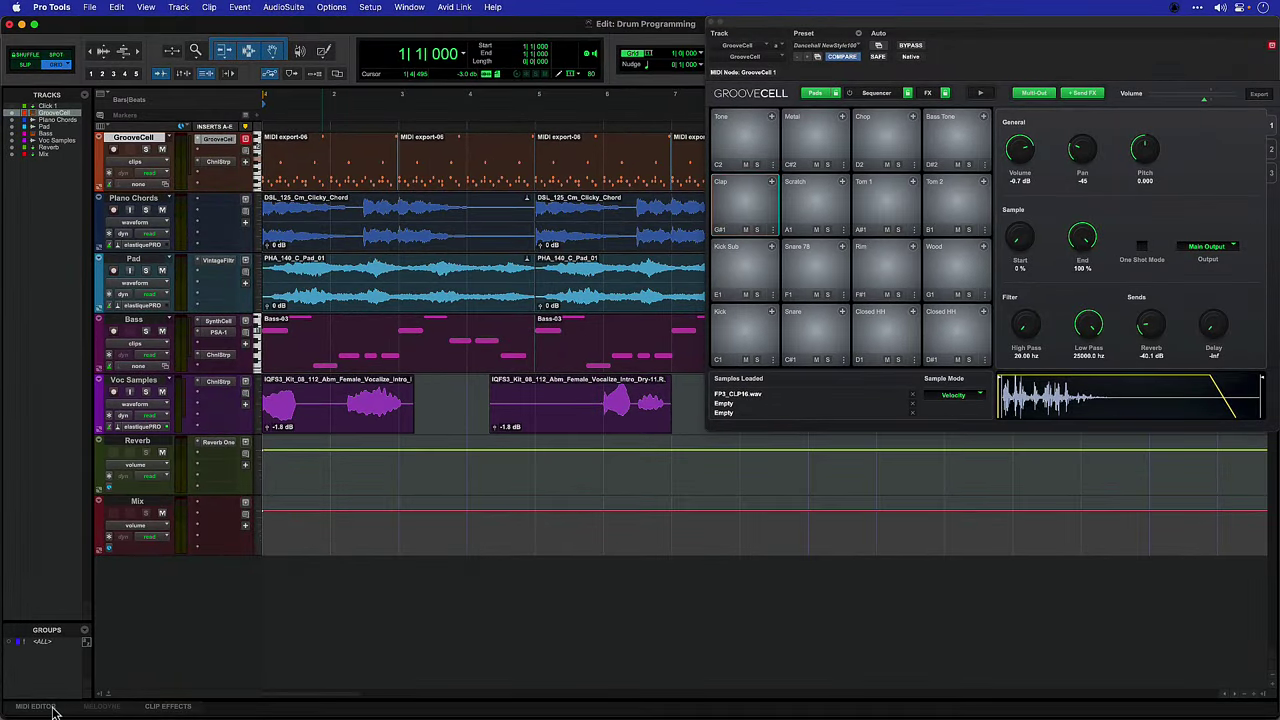
left_click(50, 707)
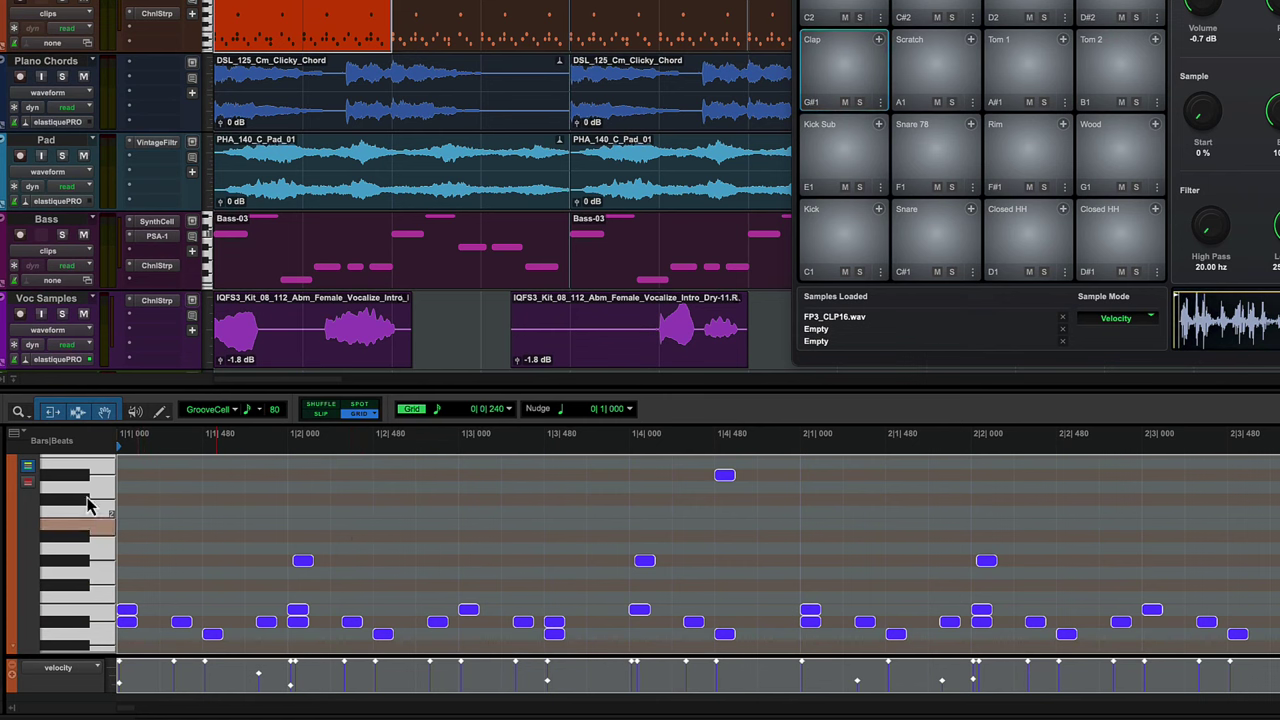
left_click(57, 625)
left_click(73, 576)
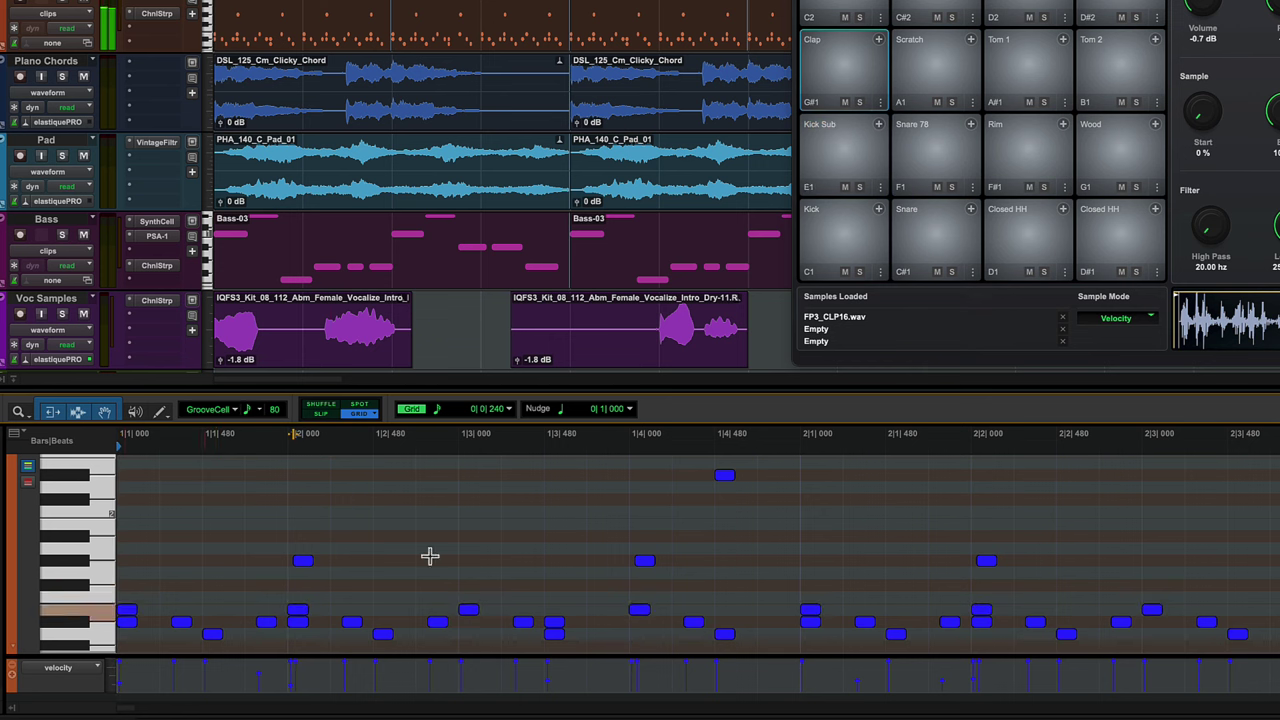
- Add a Snare 78 note at the clip start, delete an unwanted clap note, and play it back
left_click(134, 598)
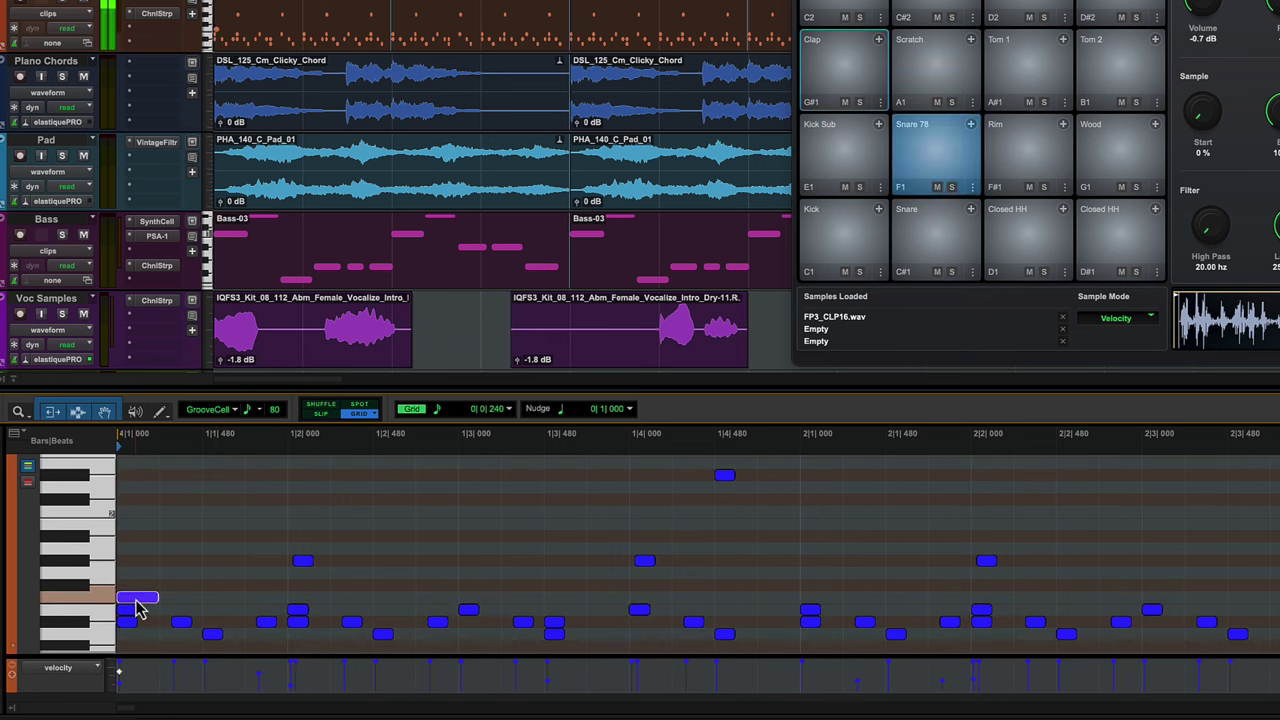
double_click(303, 561)
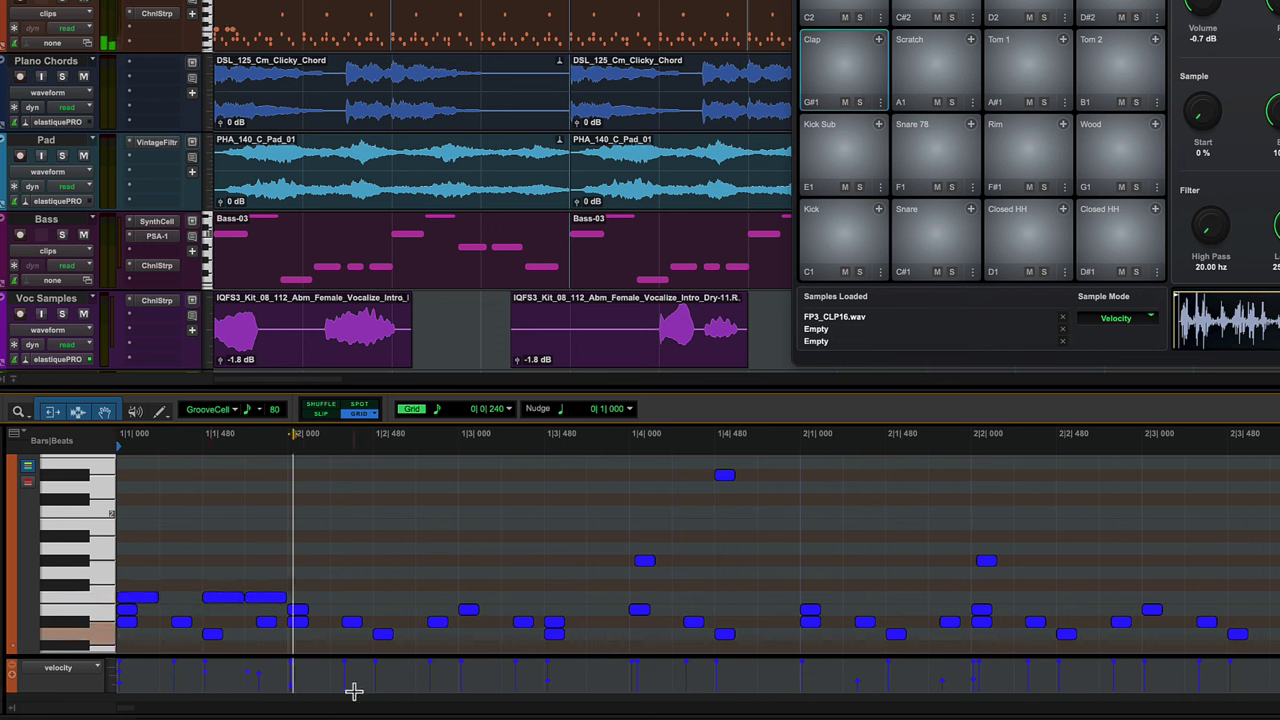
key("space")
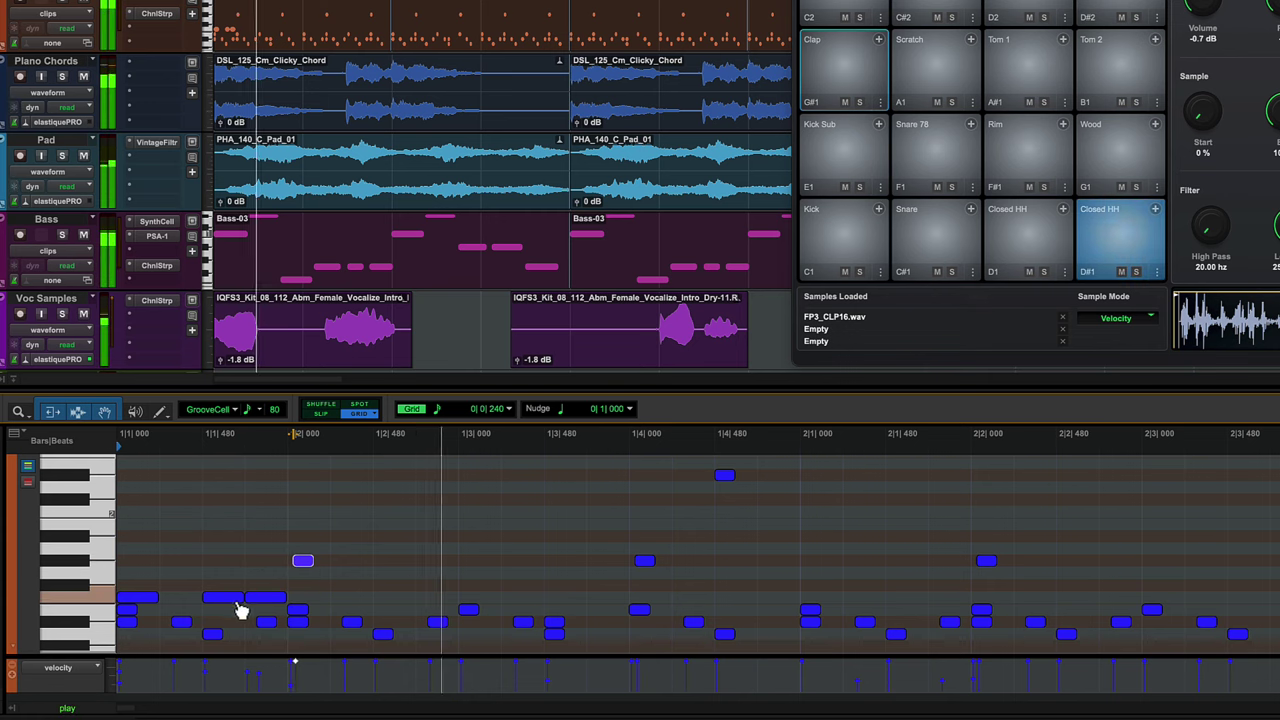
- Draw two new Snare 78 notes later in bar 1 with the Pencil
left_click(161, 413)
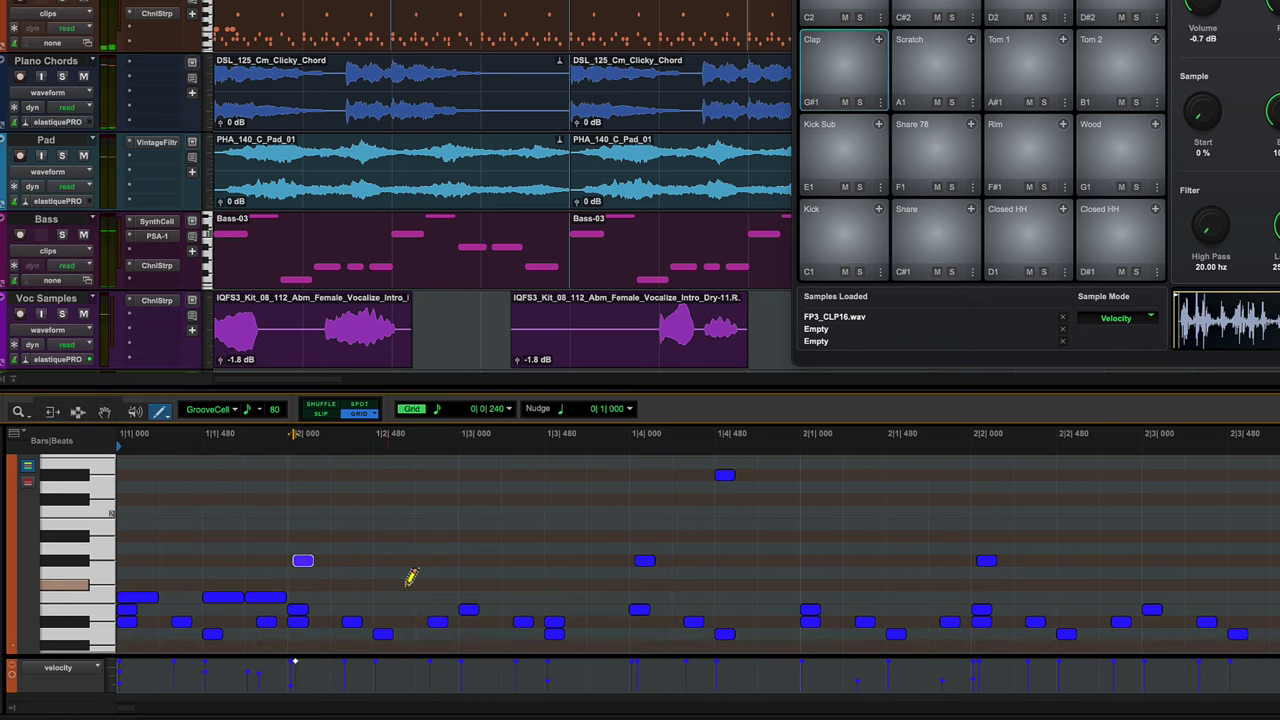
left_click(600, 597)
left_click(737, 597)
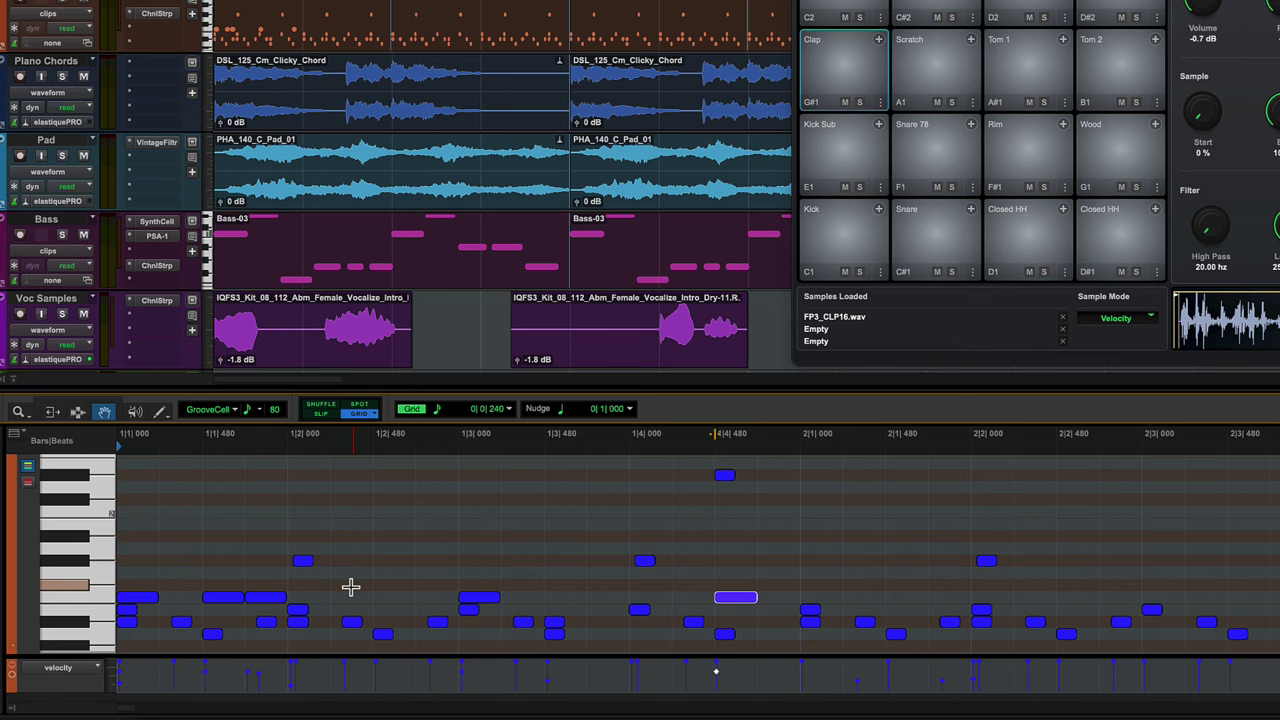
- Delete three added snare notes, lower the early closed hi-hat's velocity, and play back
left_click_drag(330, 592, 126, 605)
key("Delete")
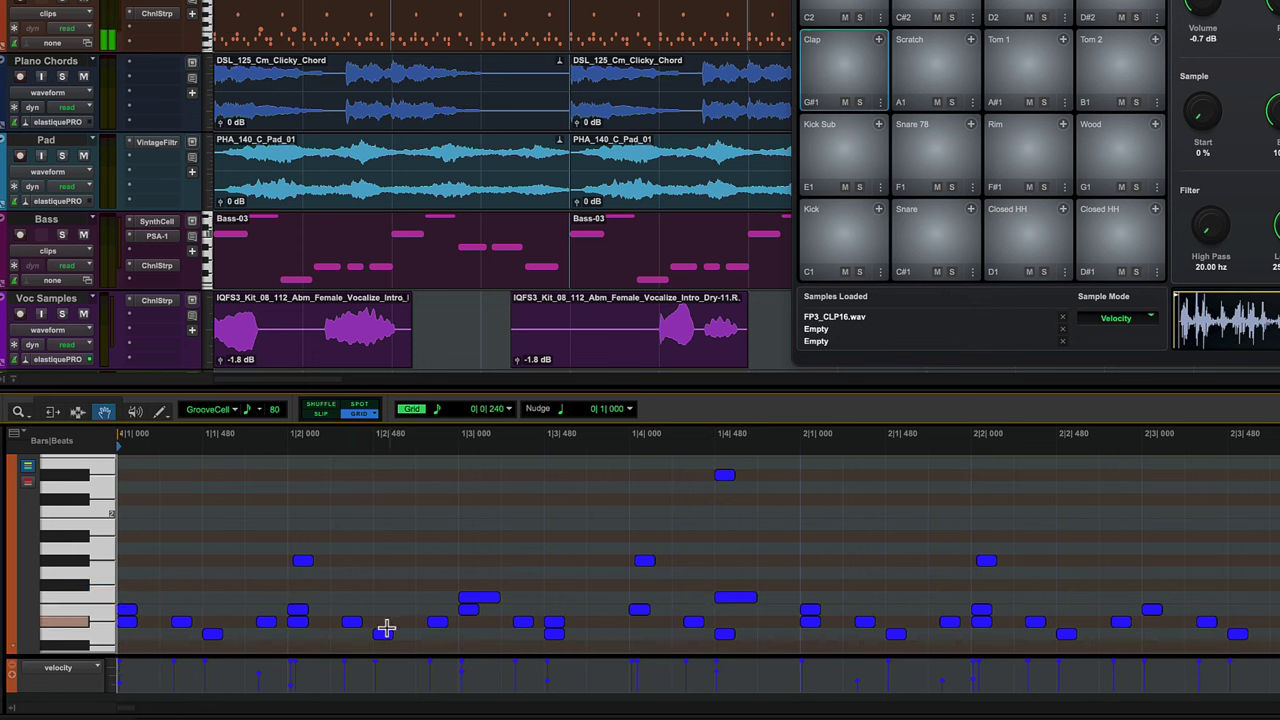
left_click(210, 633)
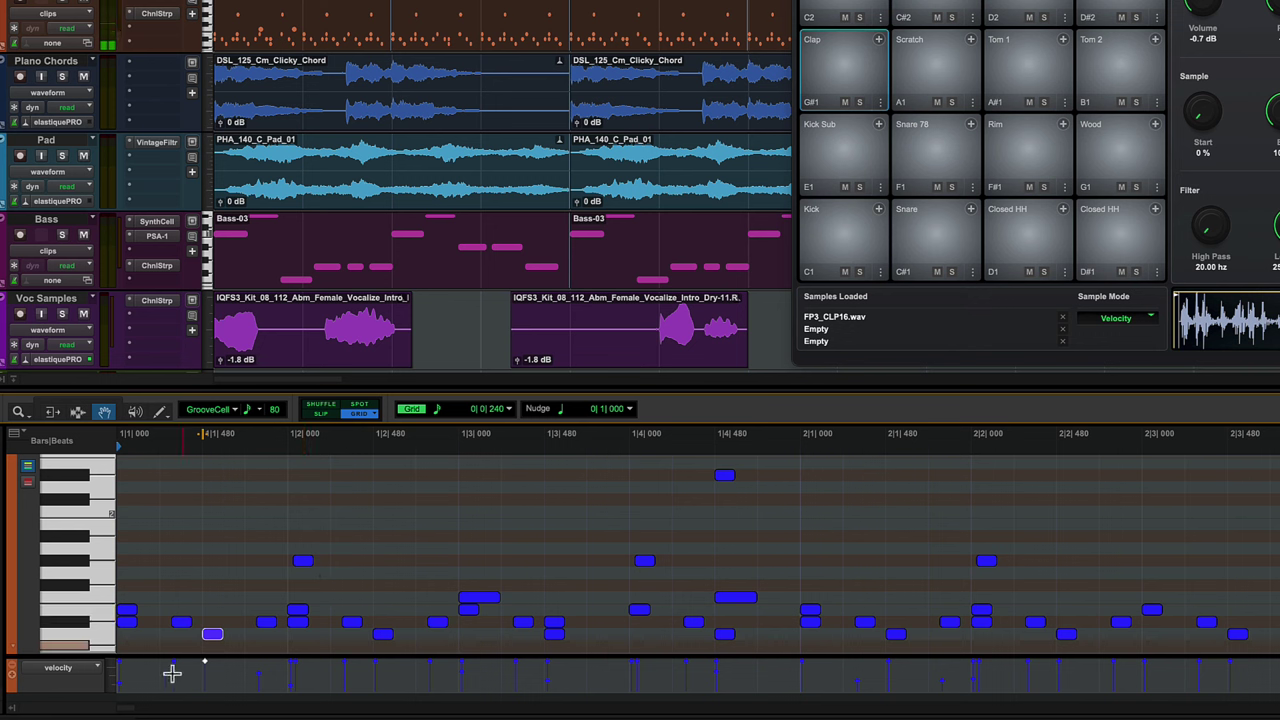
left_click(181, 624)
left_click_drag(178, 668, 174, 673)
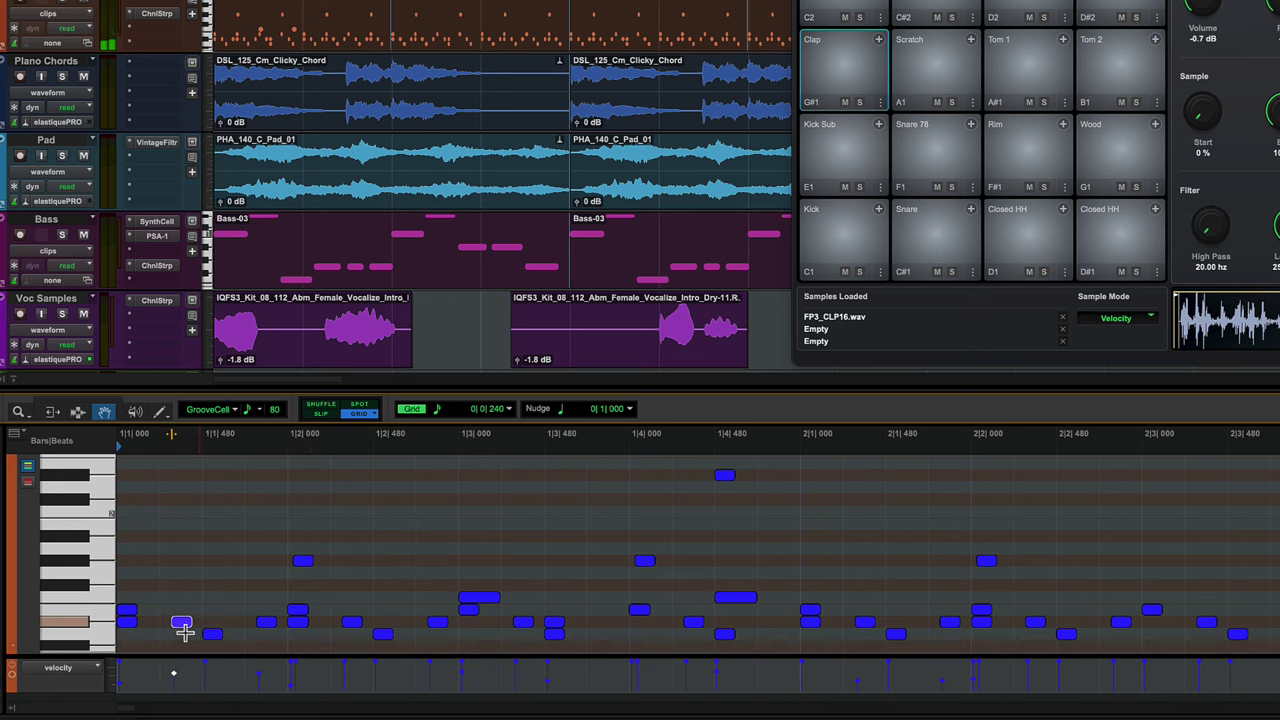
key("space")
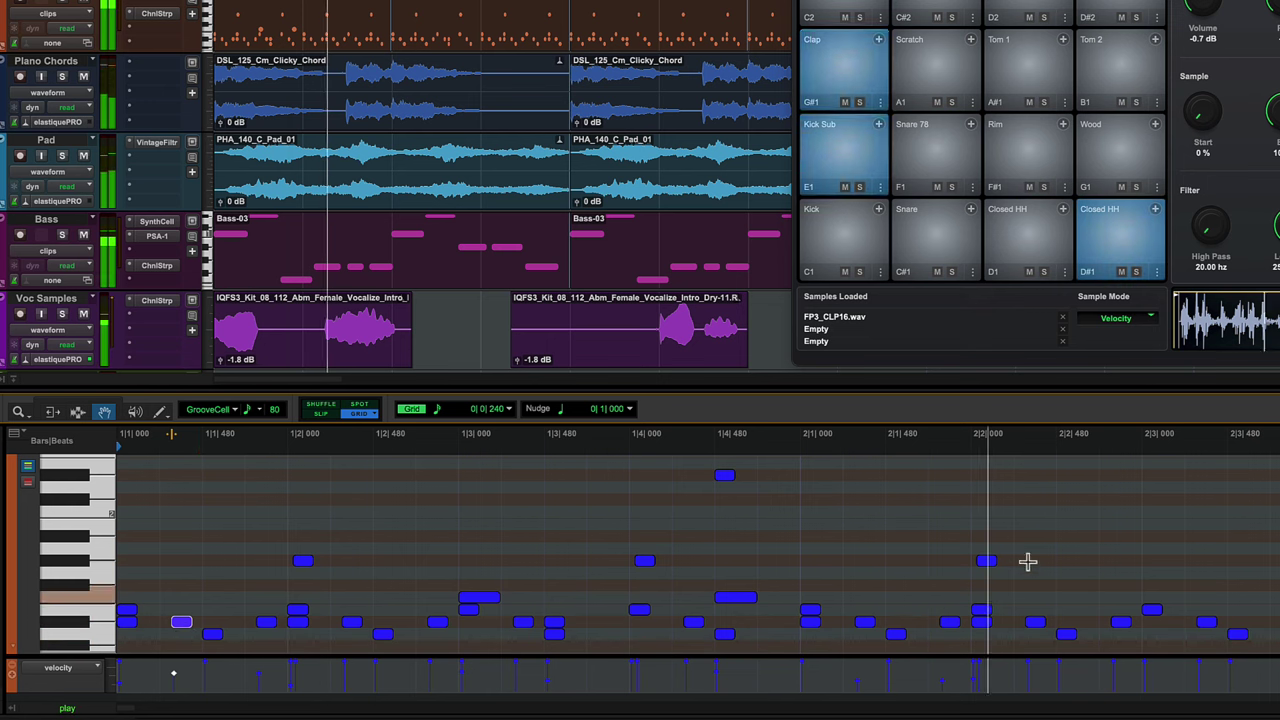
- Move the long snare note later to about 2|4|415, then play the clip and stop
left_click(482, 598)
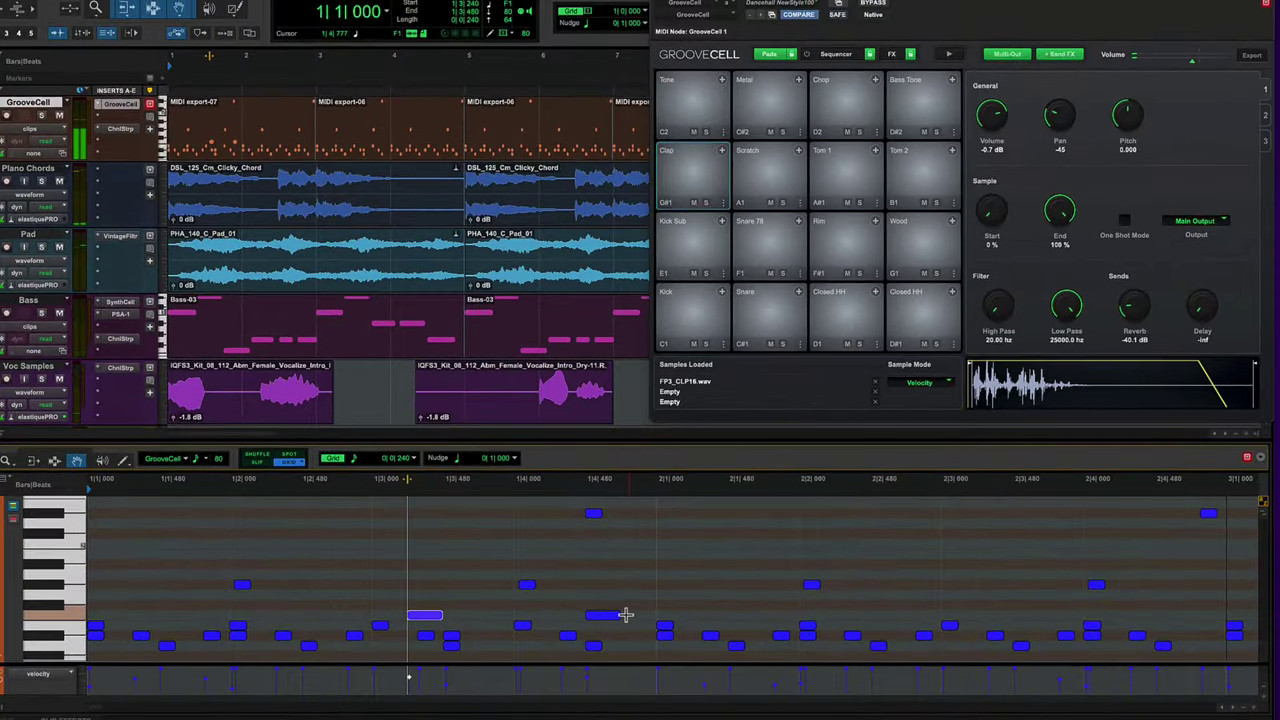
left_click_drag(625, 614, 1138, 624)
key("space")
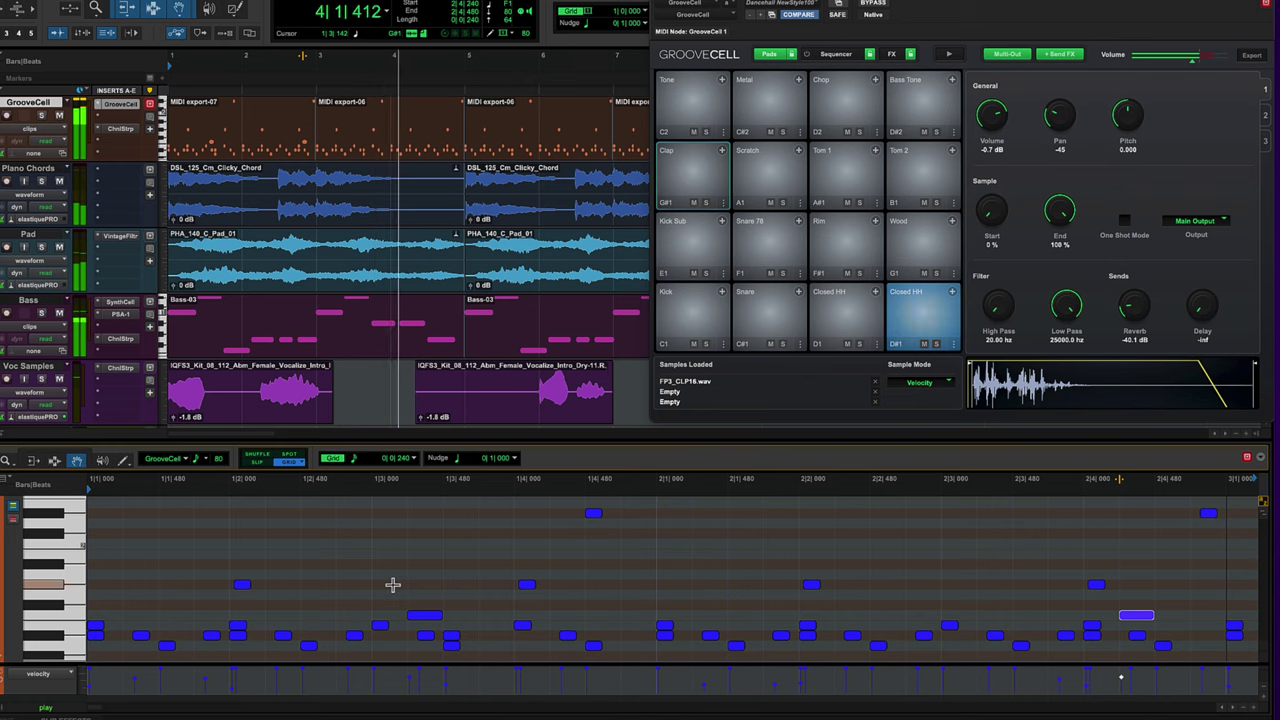
key("space")
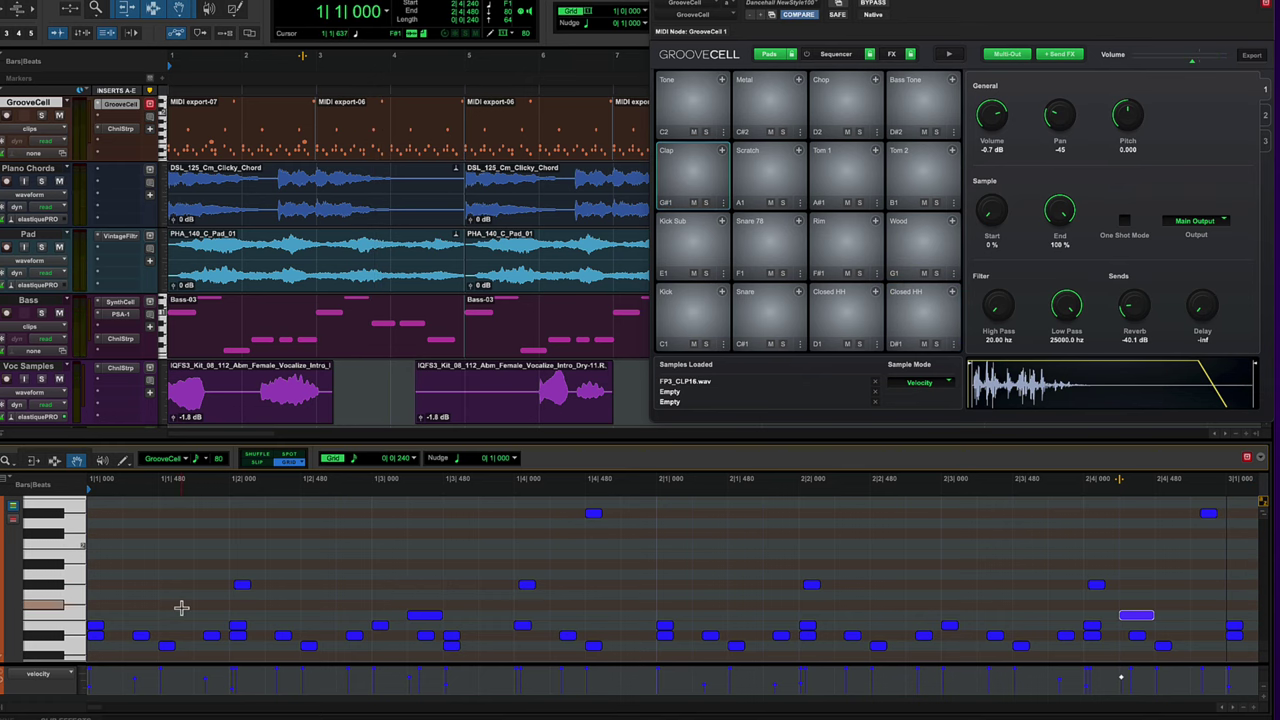